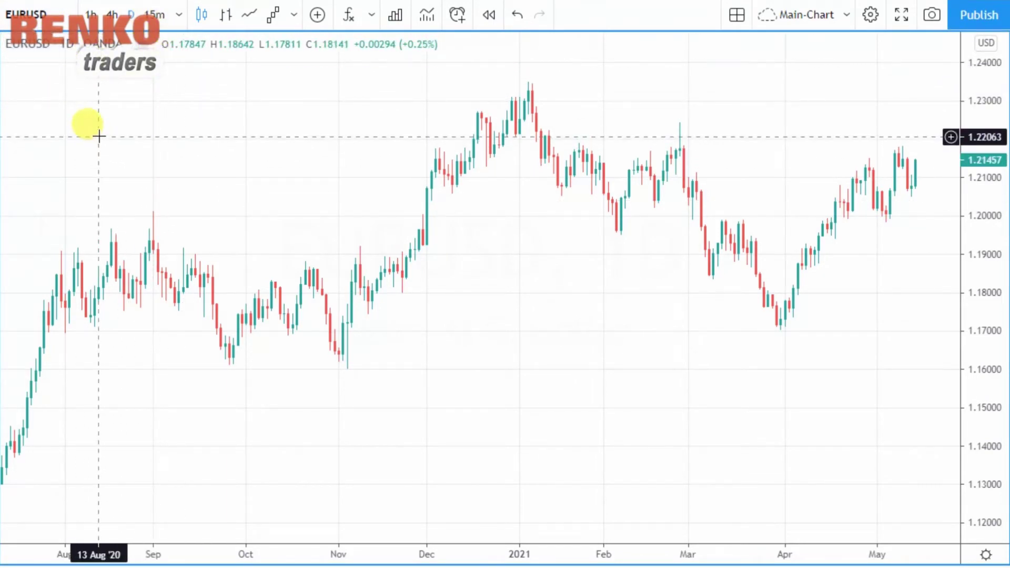
Display the EURUSD daily chart as bars, and switch it to a line chart
left_click(502, 422)
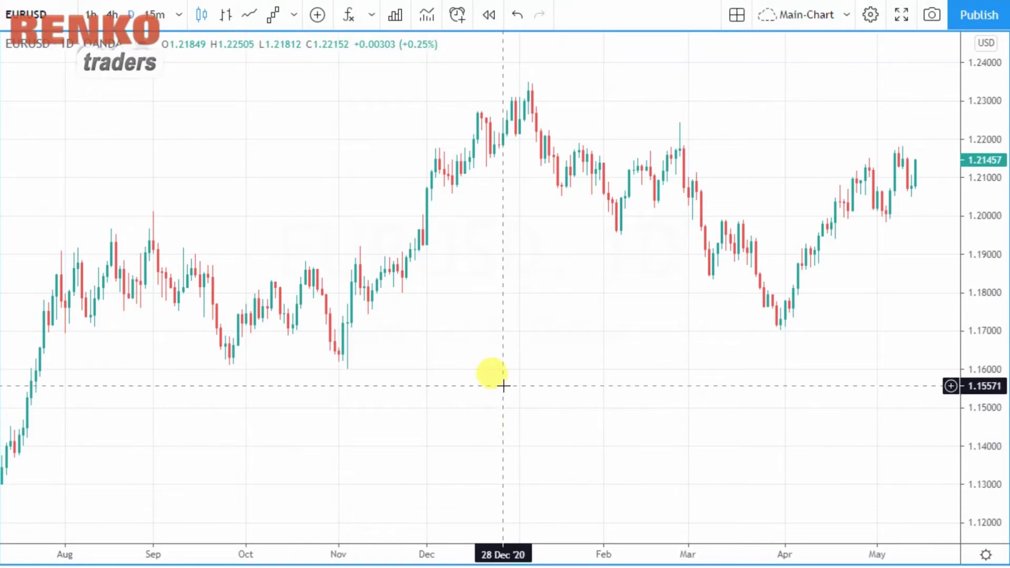
scroll(504, 390, "down", 4)
left_click_drag(363, 410, 582, 410)
left_click_drag(818, 379, 672, 349)
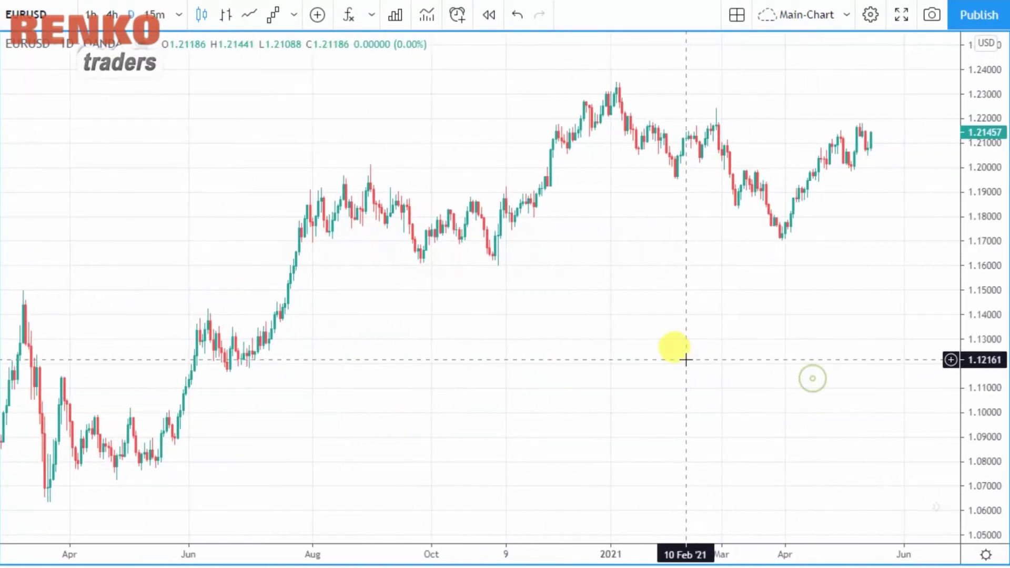
left_click(222, 20)
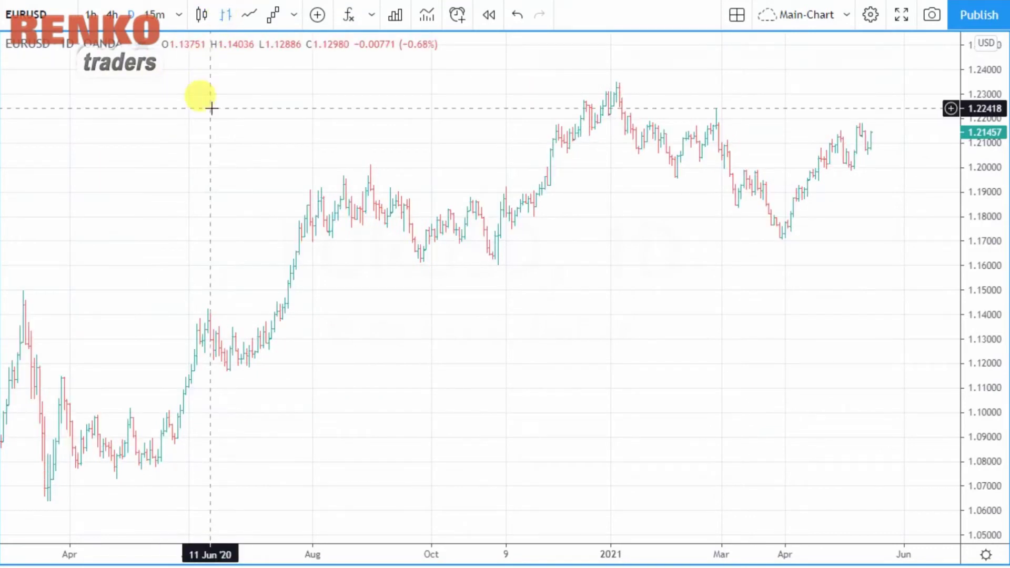
scroll(236, 136, "up", 4)
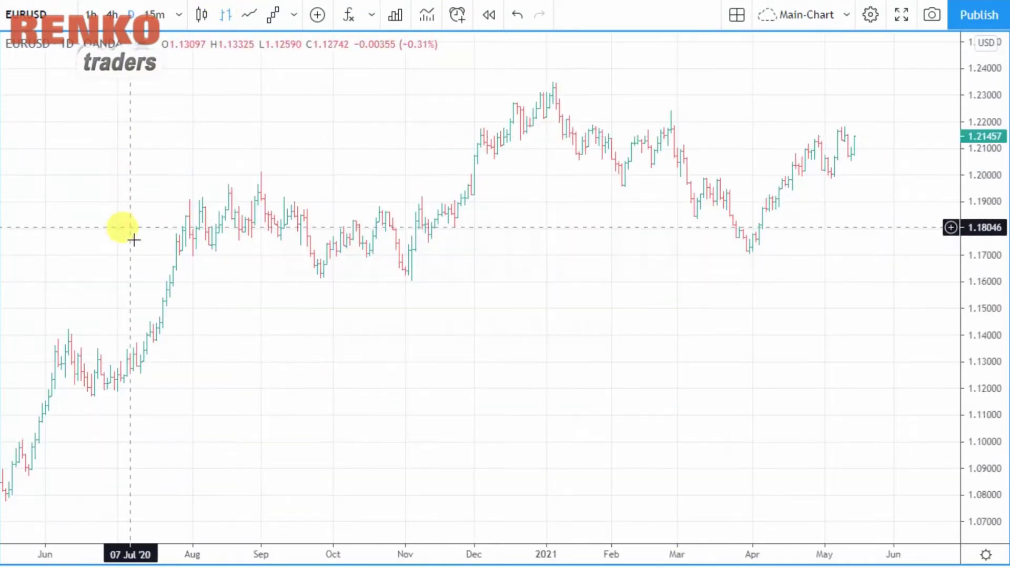
left_click(249, 20)
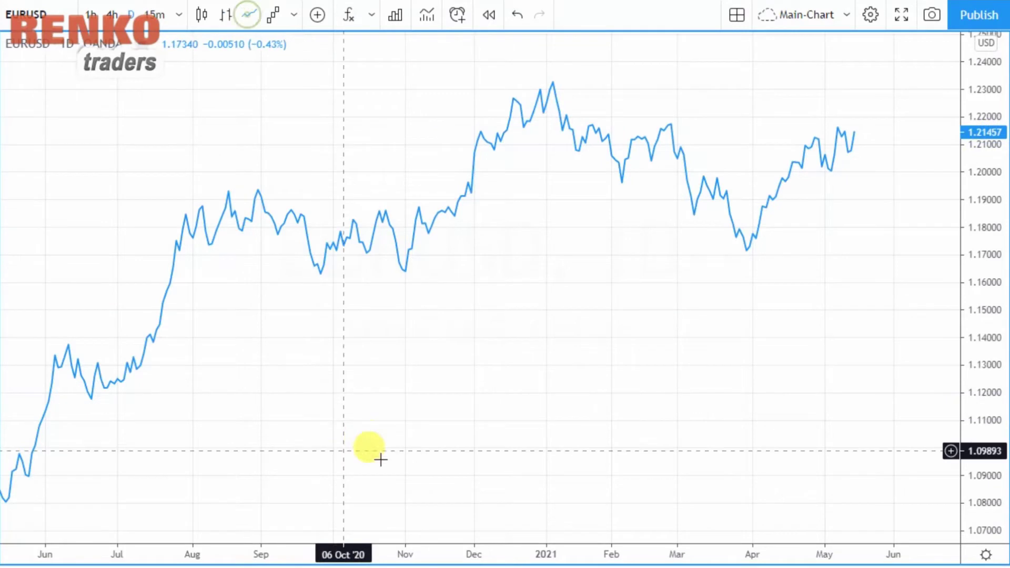
left_click_drag(332, 433, 393, 418)
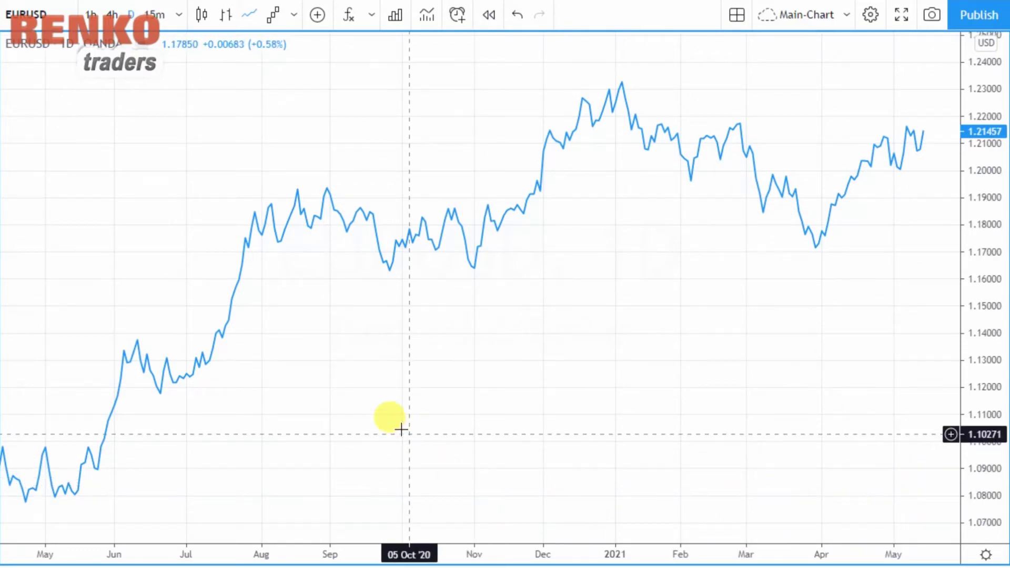
Change the EURUSD chart style to Renko
left_click(294, 15)
left_click(294, 16)
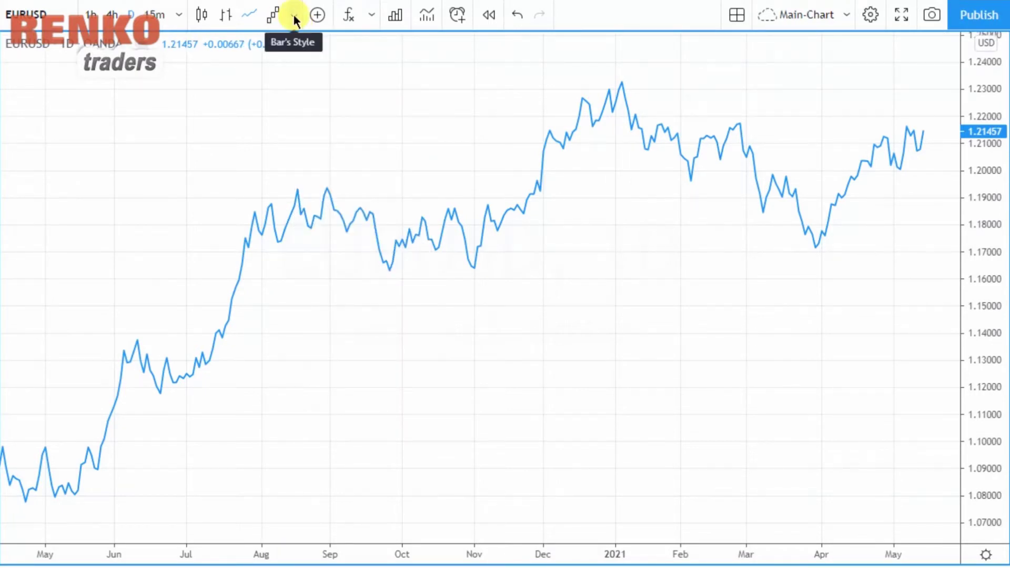
left_click(296, 21)
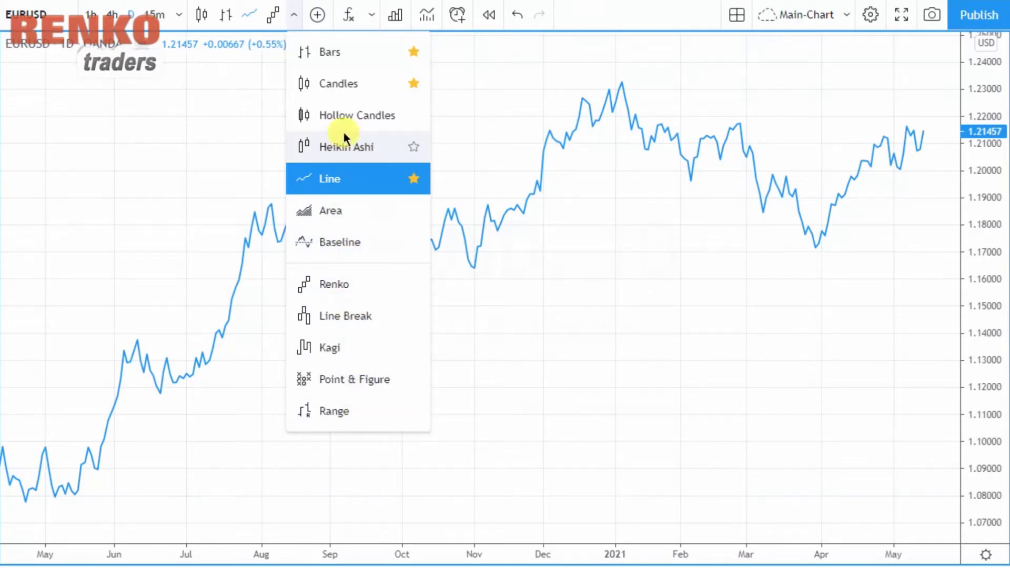
left_click(328, 180)
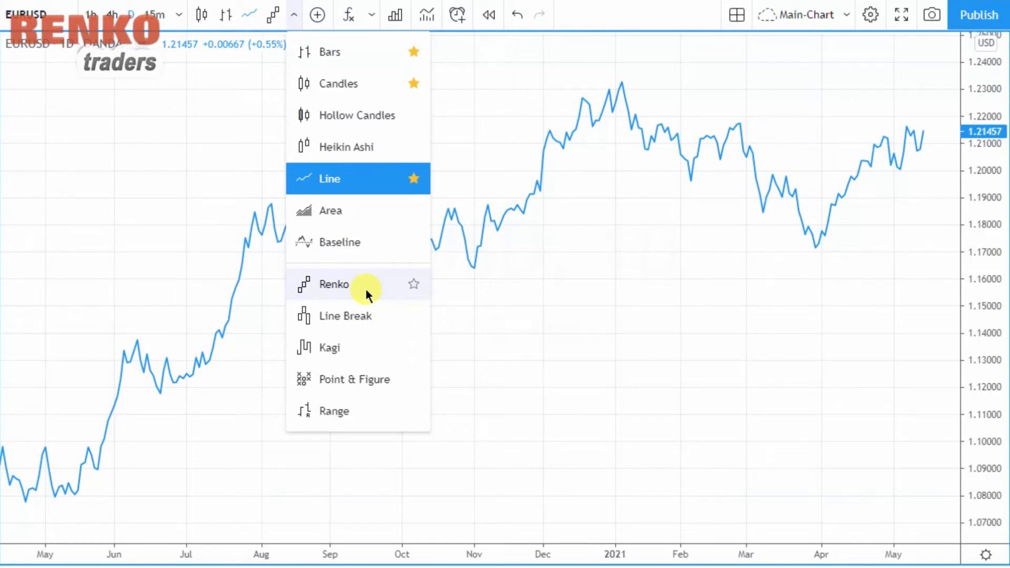
left_click(336, 286)
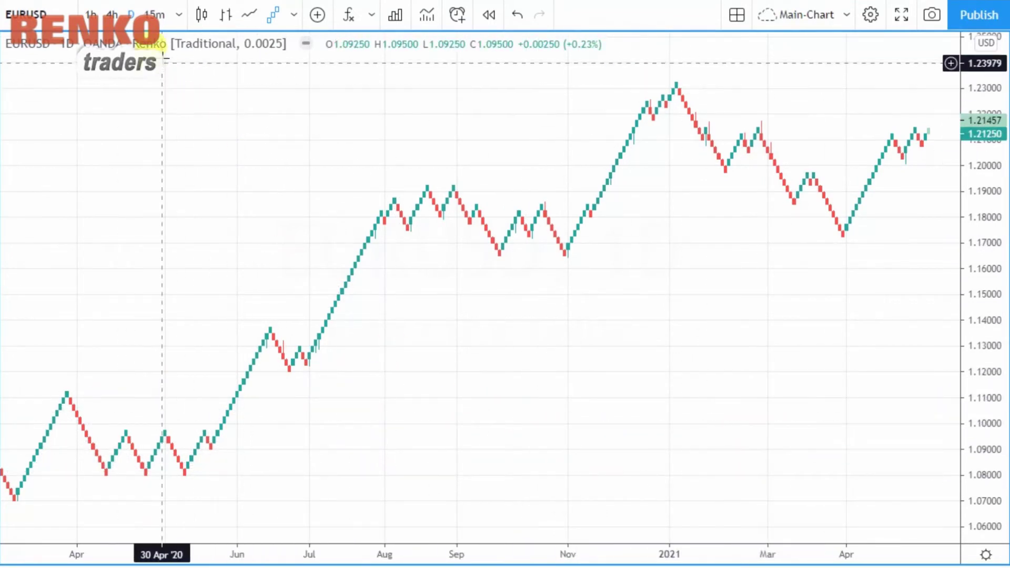
Open the chart settings at the Symbol options for the Renko chart
right_click(146, 48)
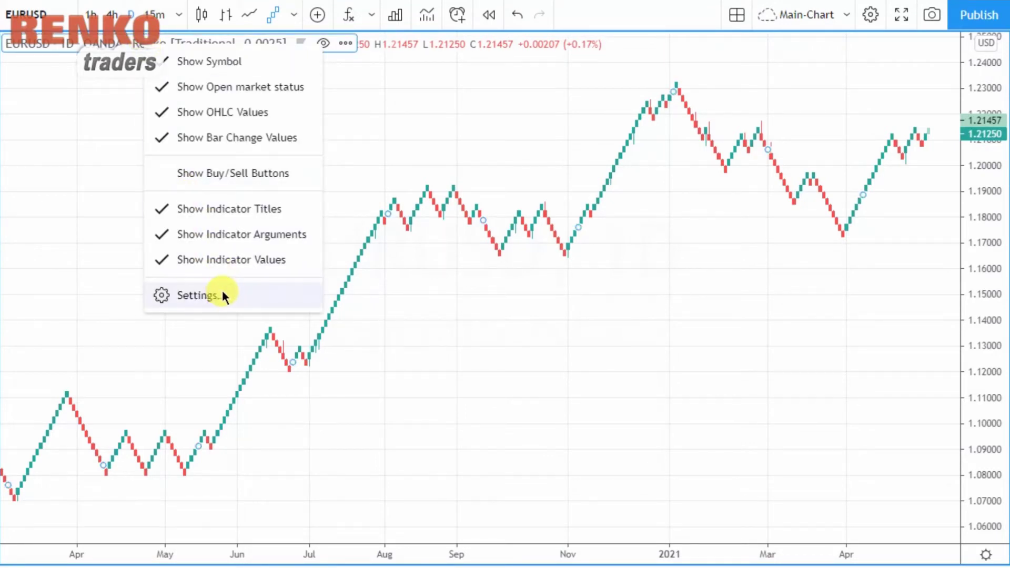
right_click(528, 125)
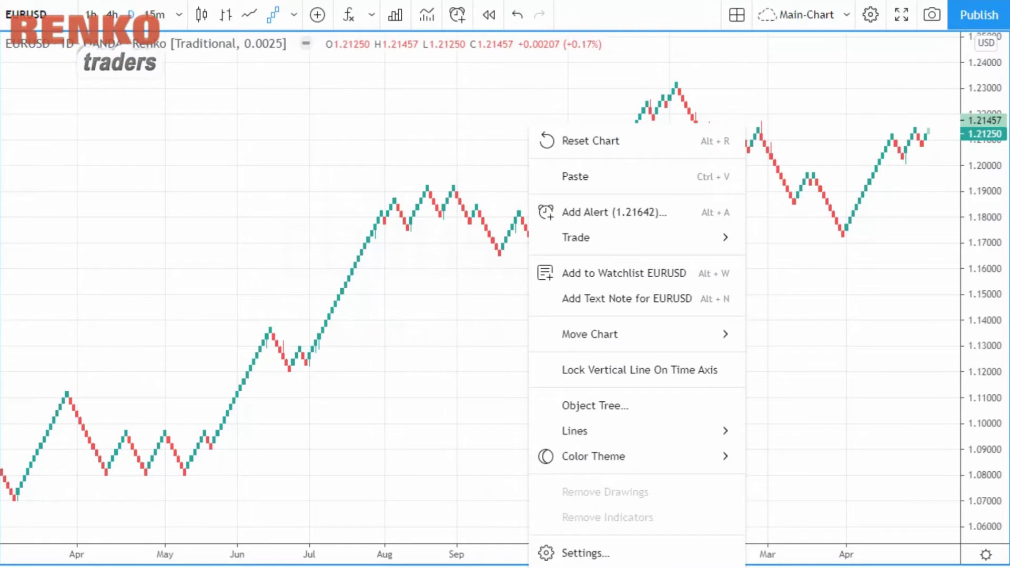
left_click(612, 554)
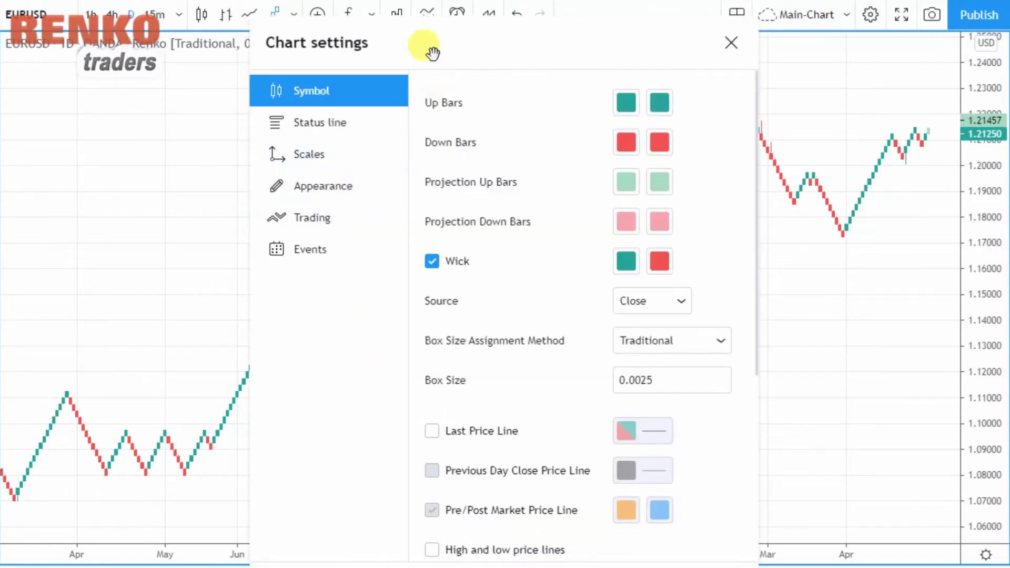
left_click_drag(425, 35, 420, 17)
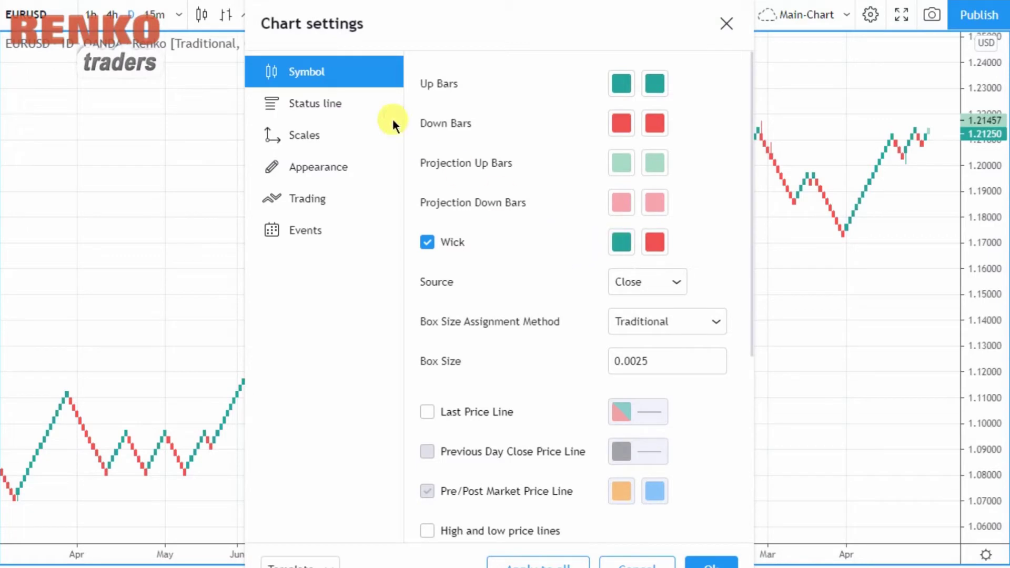
left_click(306, 75)
Turn the Renko wicks off and back on to compare how the bricks look
left_click(428, 242)
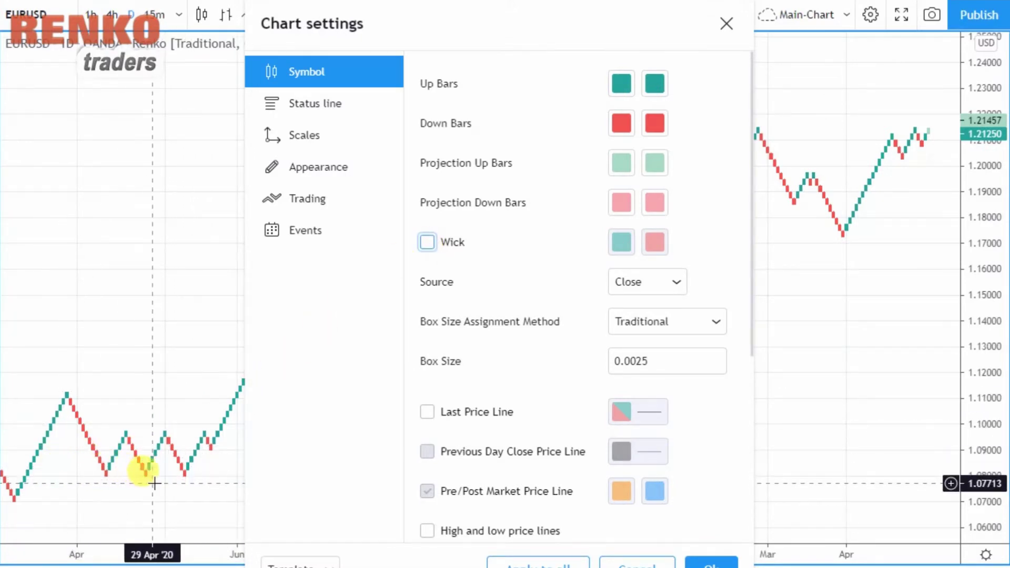
left_click(428, 242)
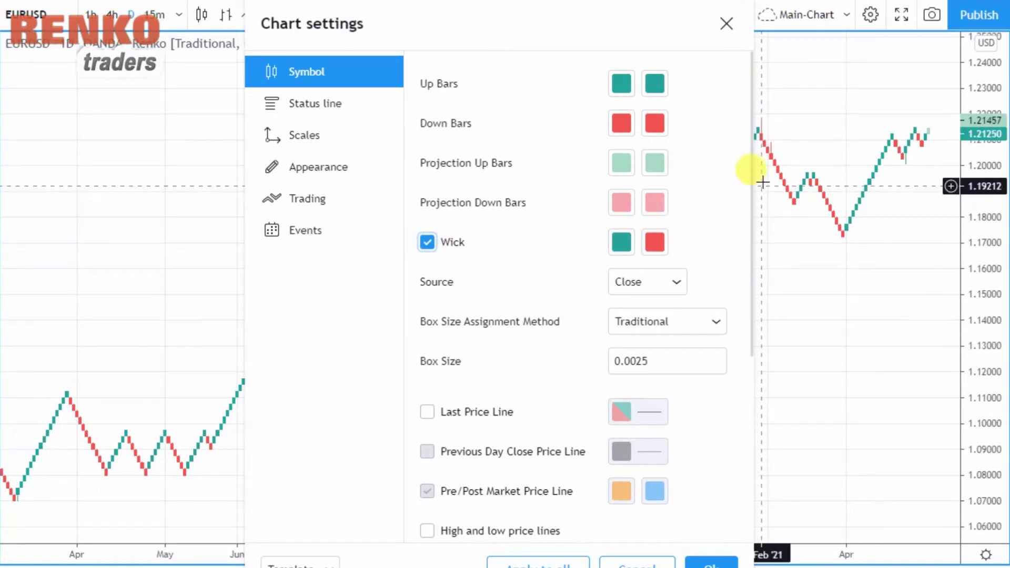
scroll(782, 203, "right", 5)
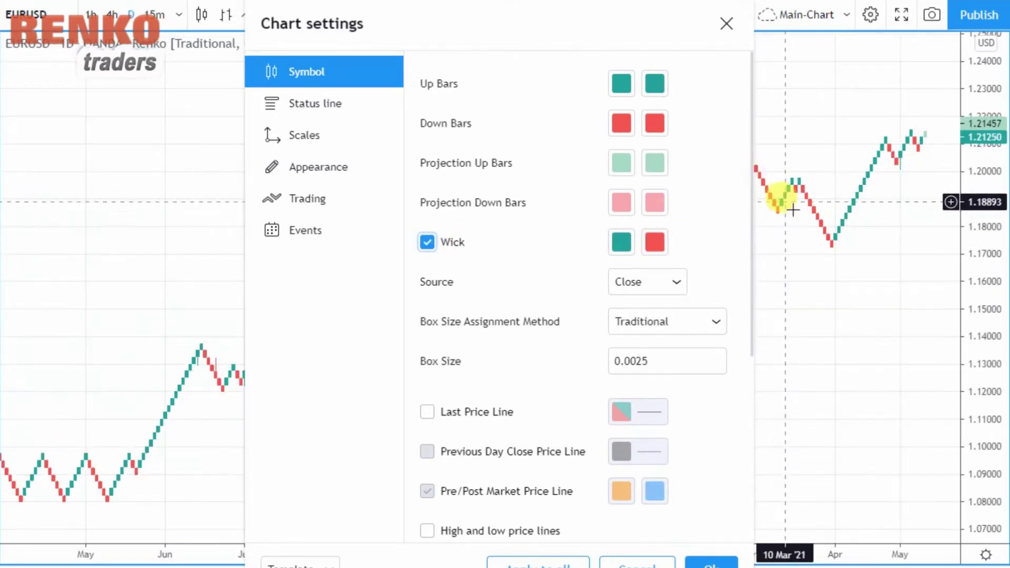
scroll(806, 234, "up", 3)
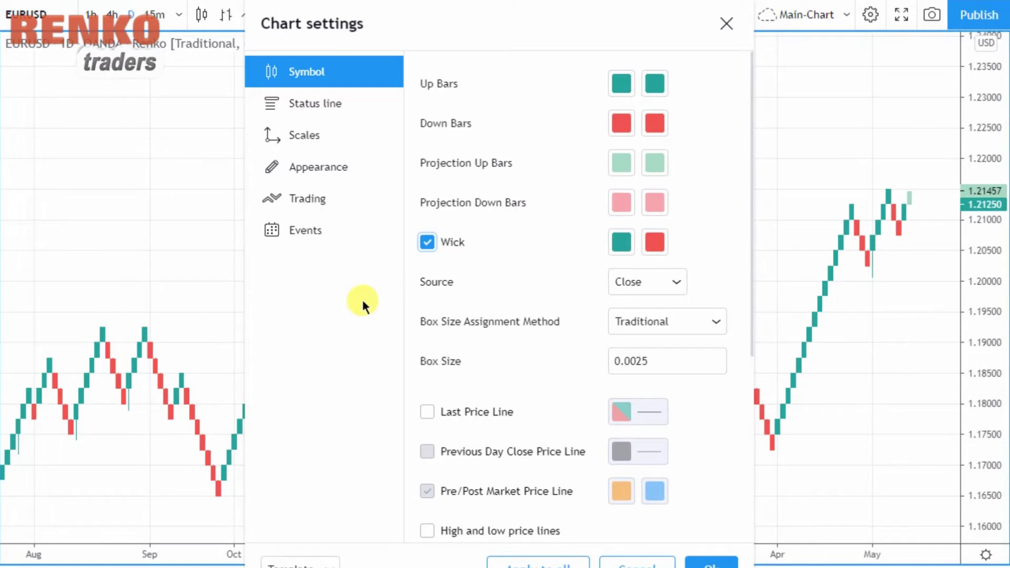
left_click(427, 242)
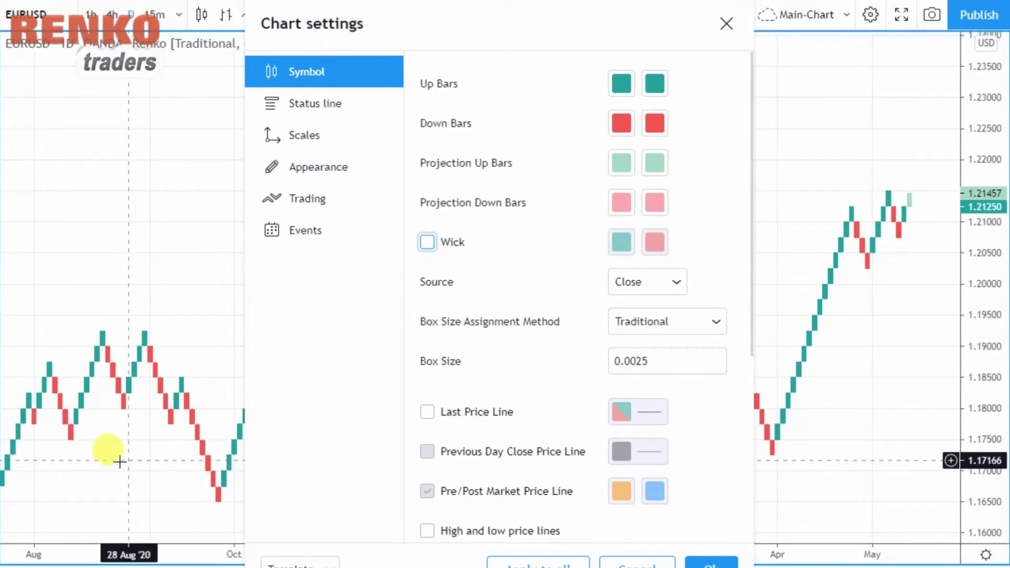
left_click(428, 243)
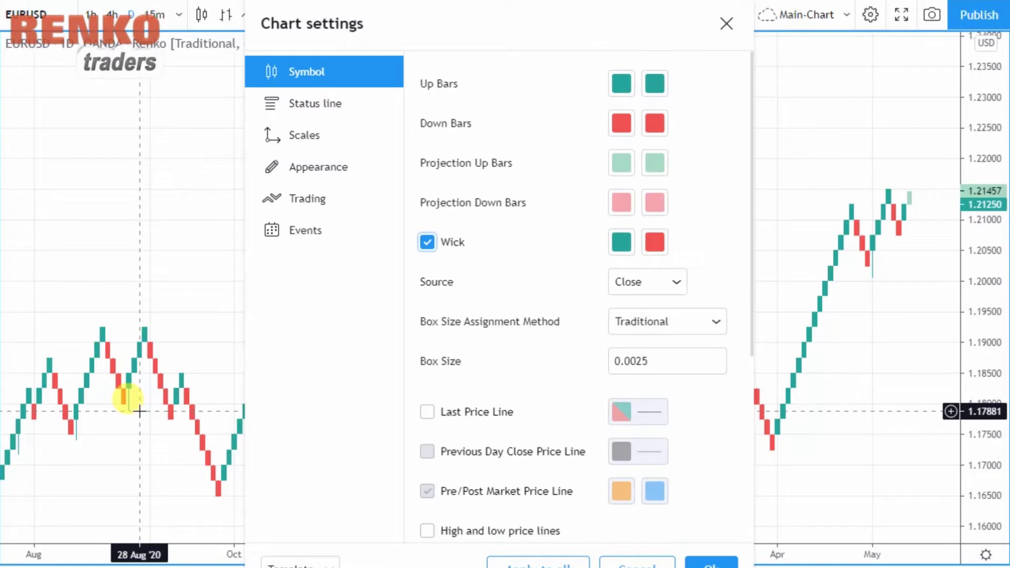
Set the Renko source to OHLC for comparison, and return it to Close
left_click(644, 283)
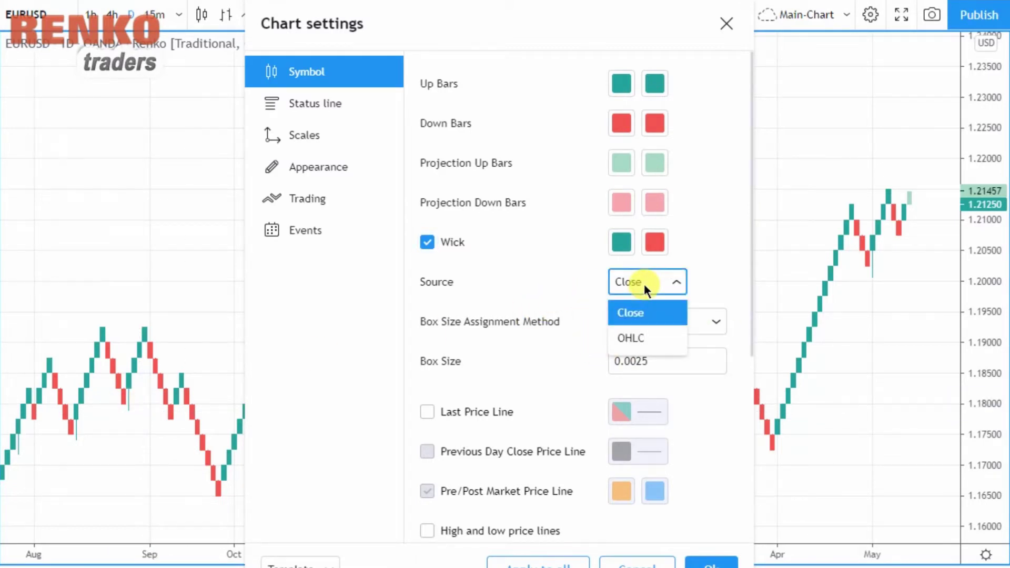
left_click(651, 340)
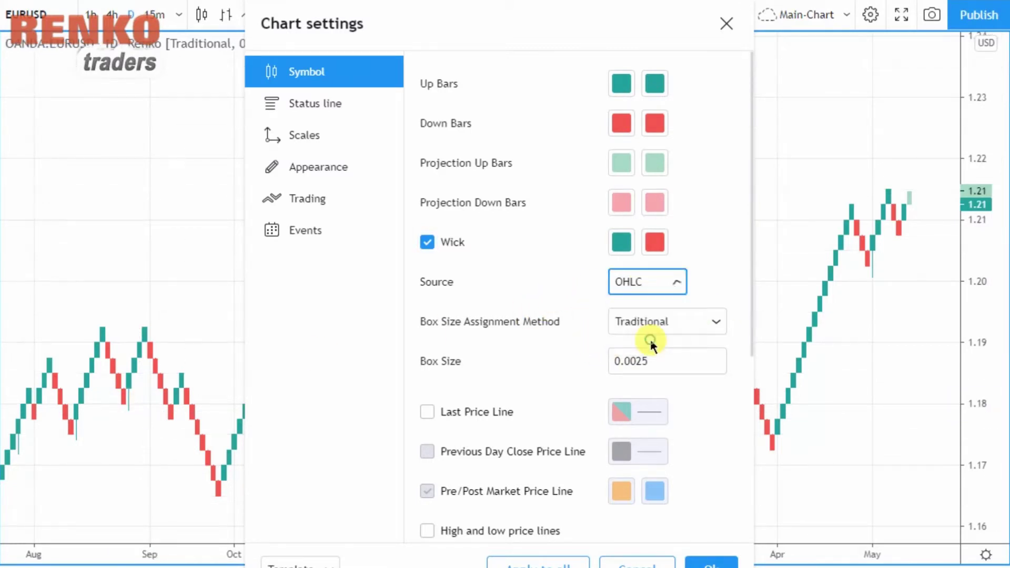
left_click(654, 283)
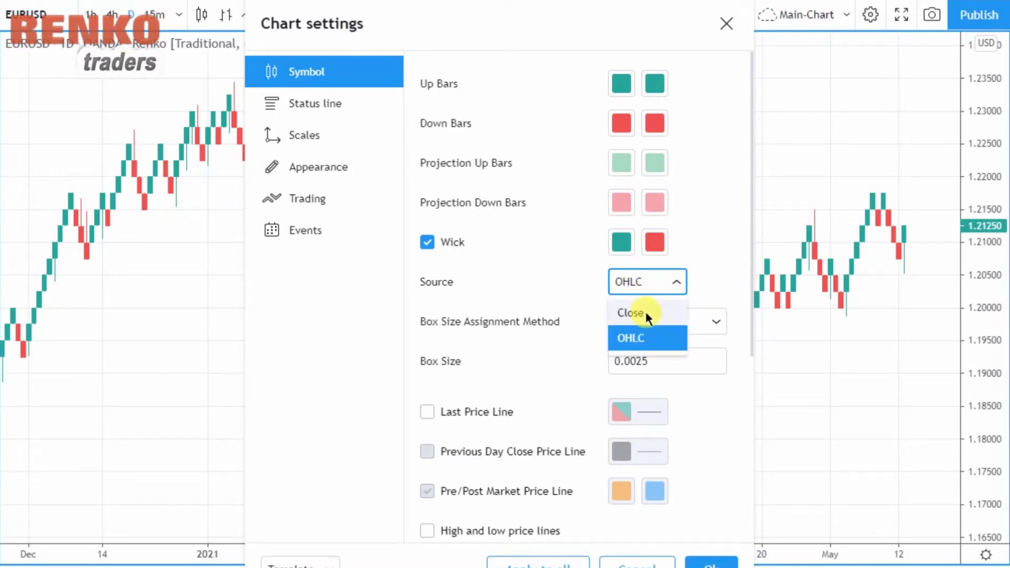
left_click(639, 340)
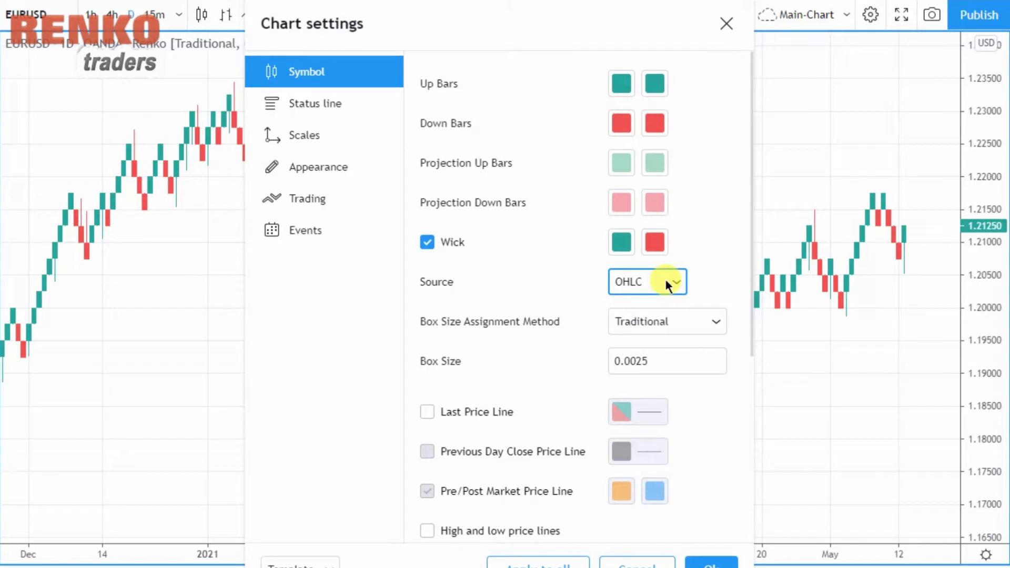
left_click(665, 281)
left_click(651, 310)
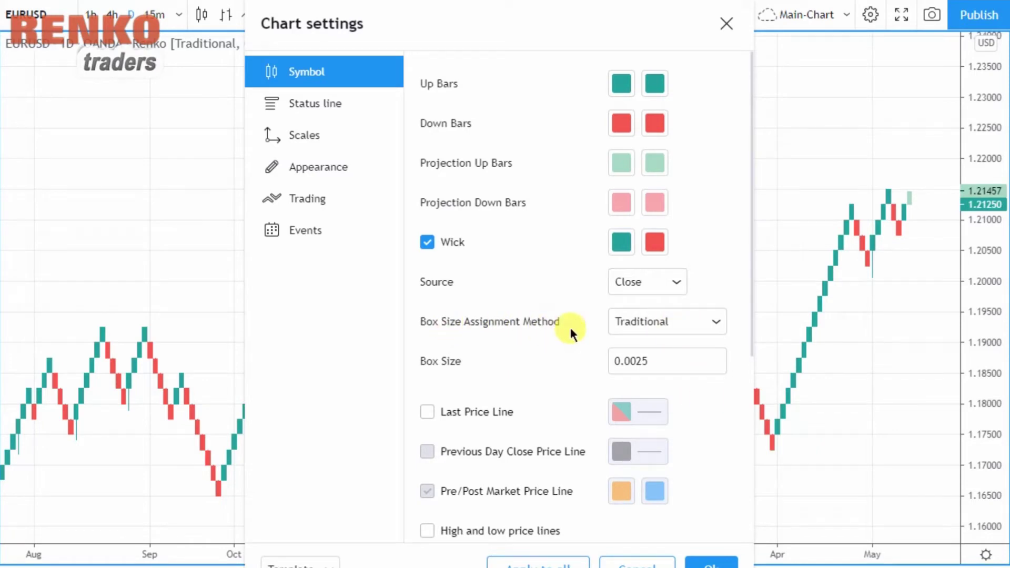
Set the box size assignment method to ATR with an ATR length of 10, and apply the settings
left_click(653, 325)
left_click(656, 353)
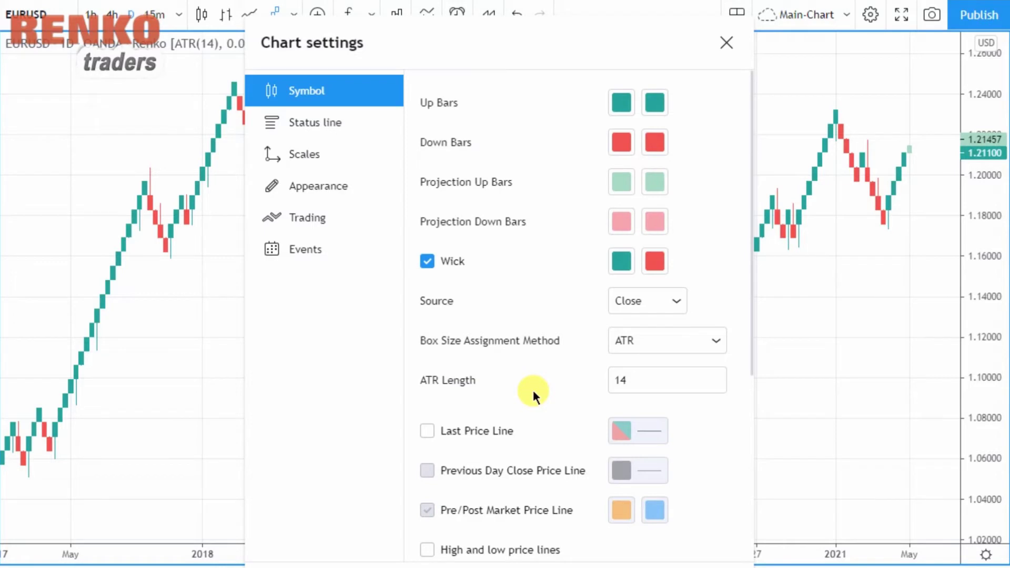
left_click(648, 380)
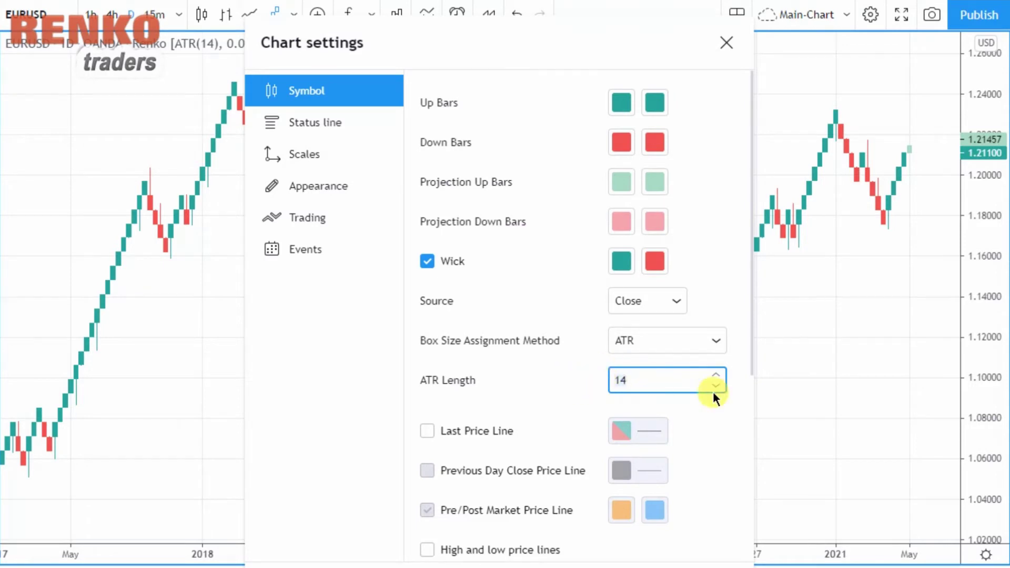
left_click_drag(631, 42, 823, 28)
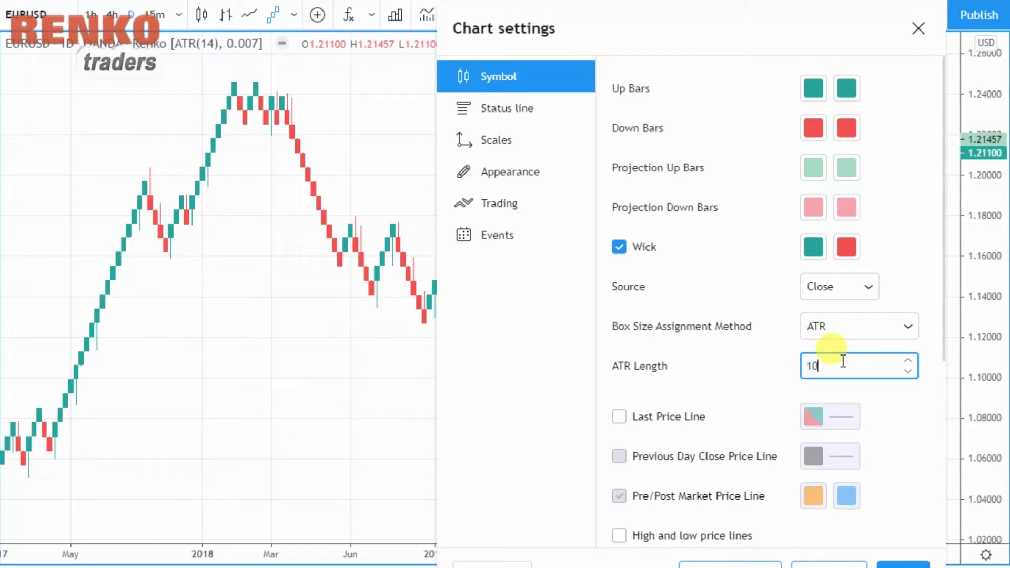
left_click(905, 564)
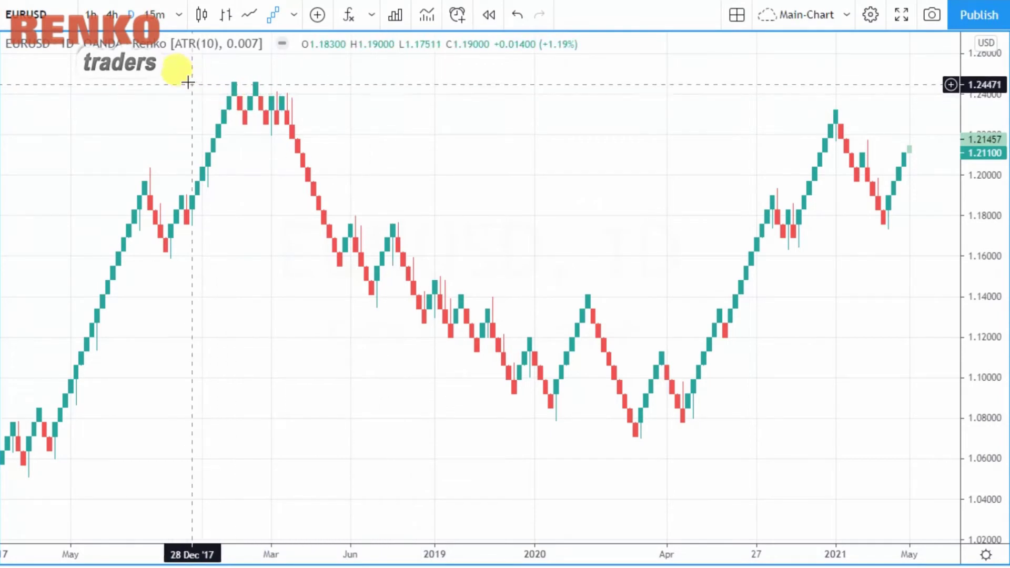
Switch the Renko chart to the 4h interval
right_click(242, 45)
left_click(119, 113)
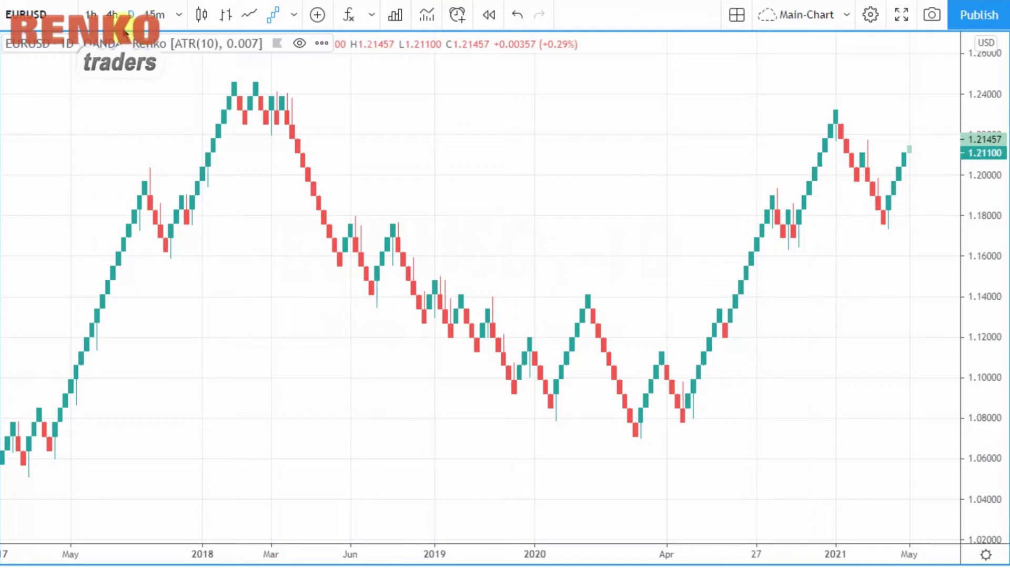
left_click(113, 19)
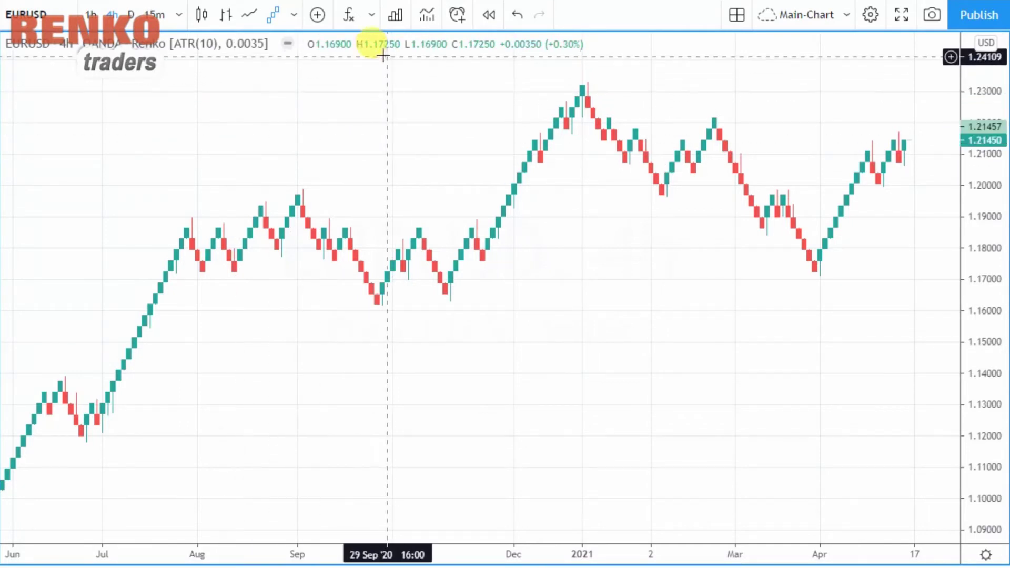
Add two Moving Average indicators to the chart from the favorite indicators
left_click(372, 18)
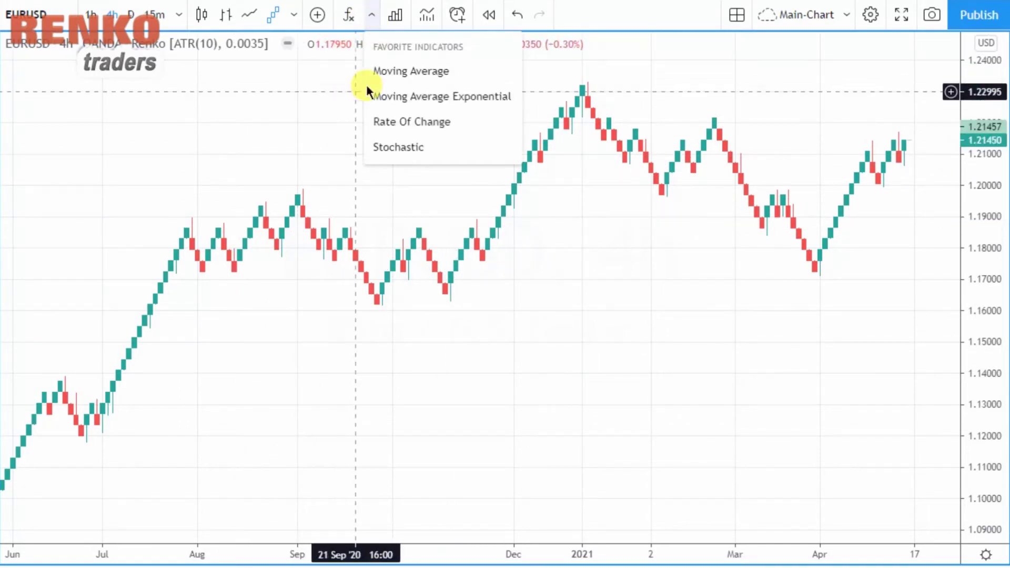
left_click(421, 69)
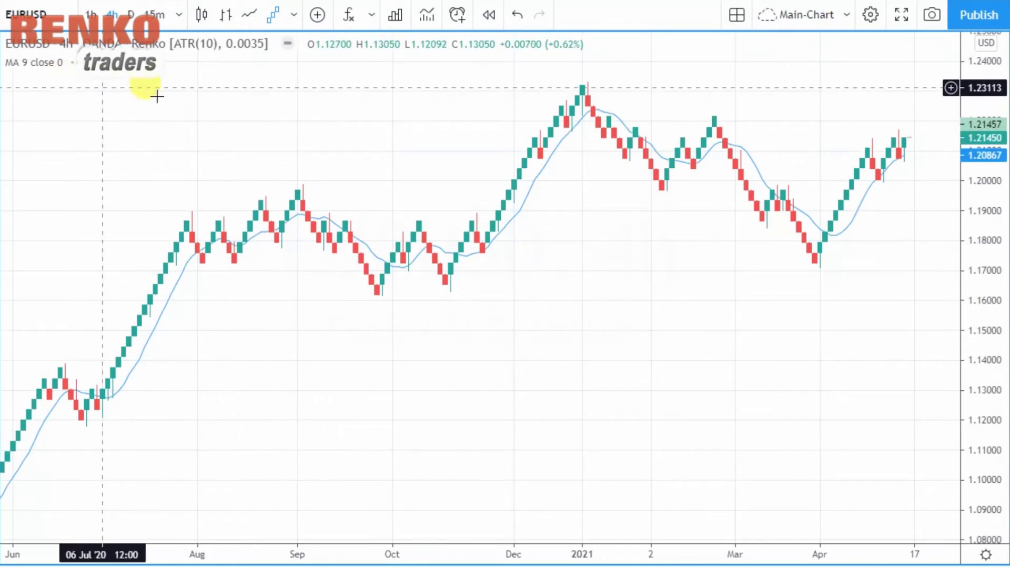
left_click(371, 16)
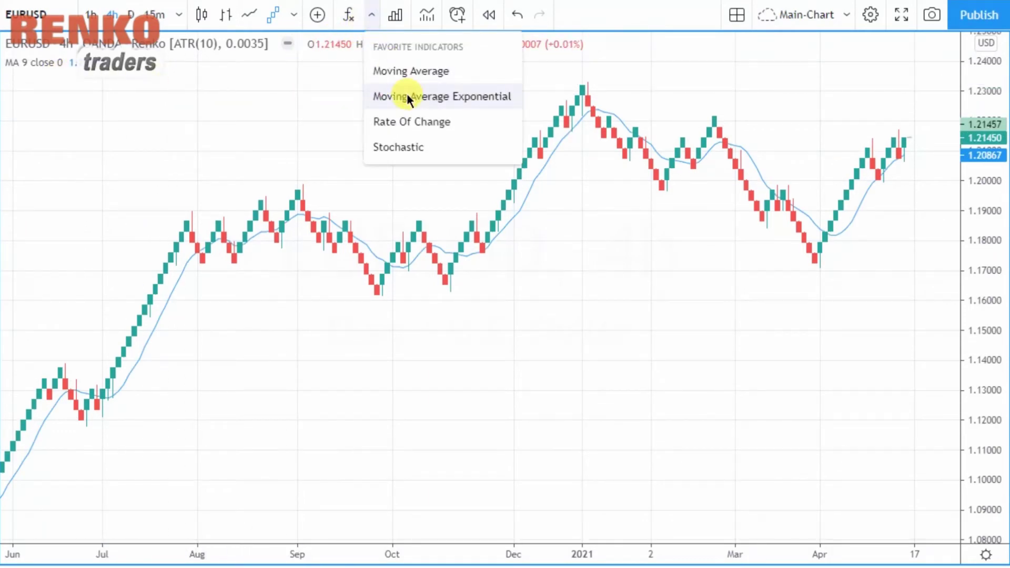
left_click(402, 70)
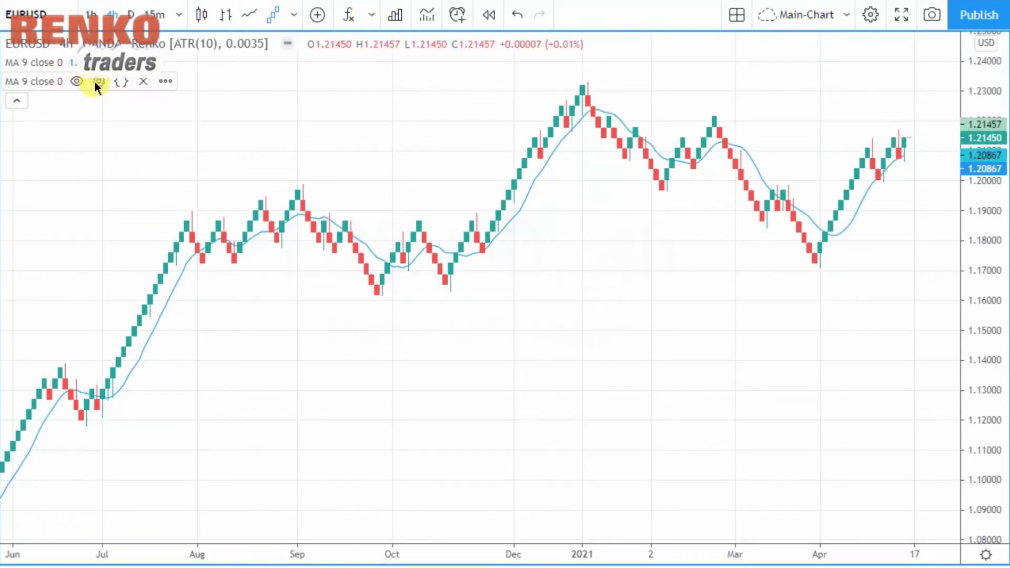
Set the second moving average's length to 20 and its line color to black, and apply the settings
left_click(98, 83)
left_click(387, 255)
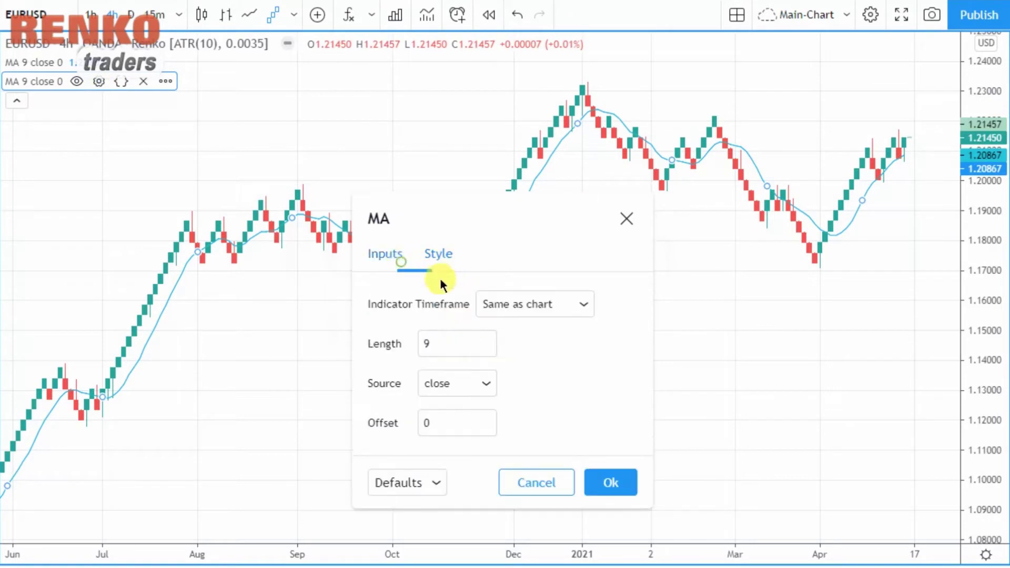
left_click(451, 341)
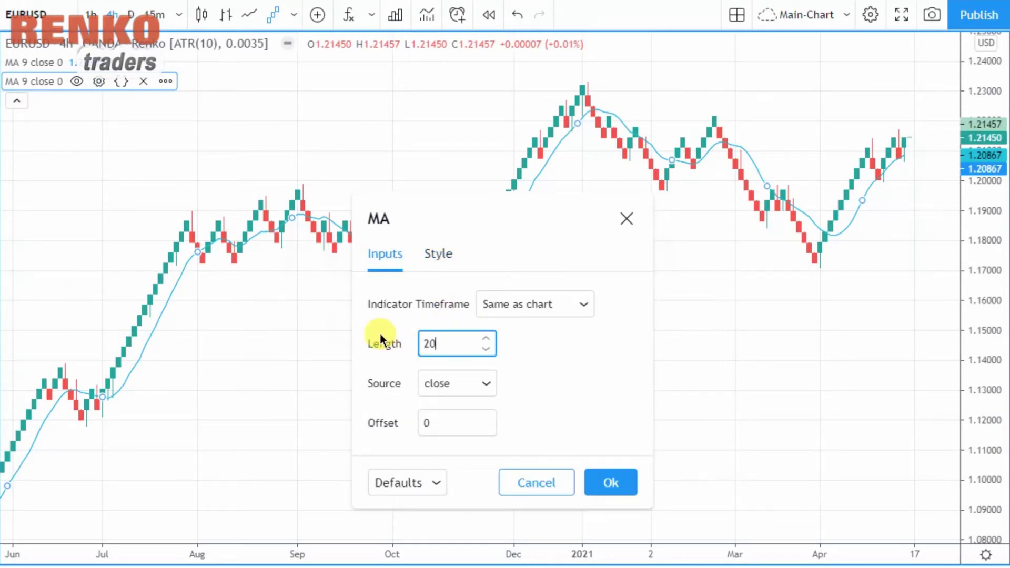
left_click(438, 254)
left_click(468, 309)
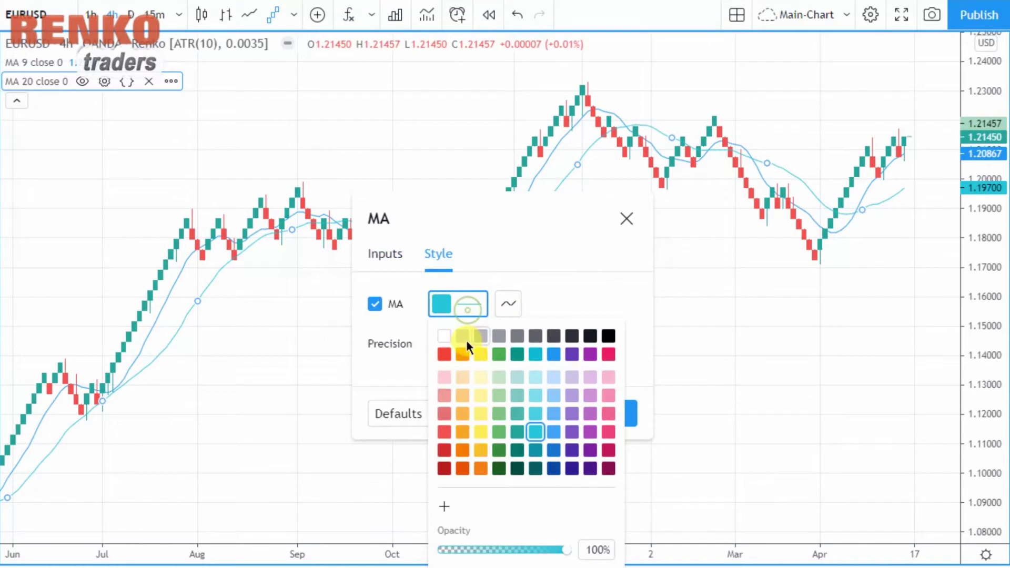
left_click(608, 340)
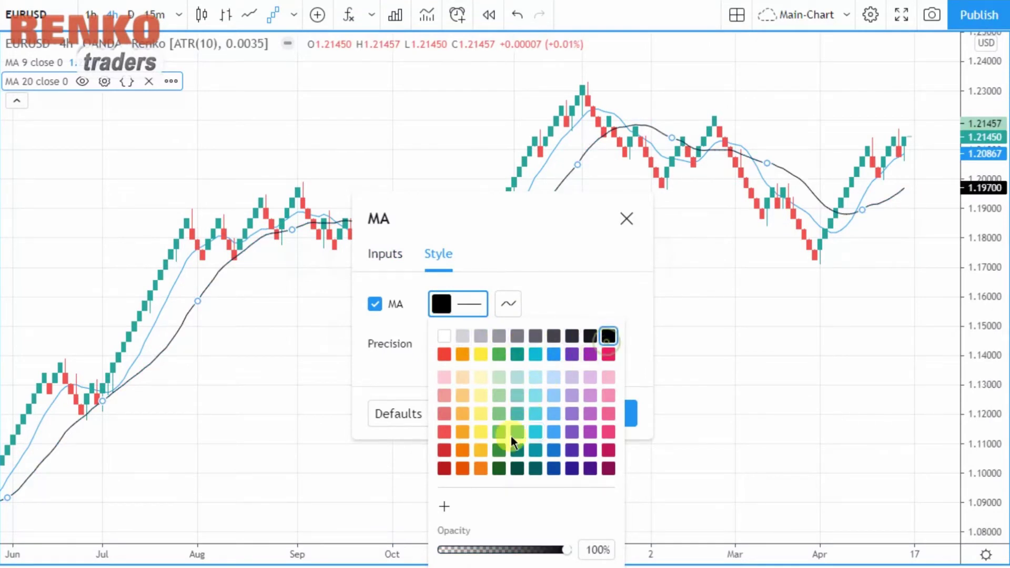
left_click(388, 379)
left_click(579, 415)
left_click(519, 378)
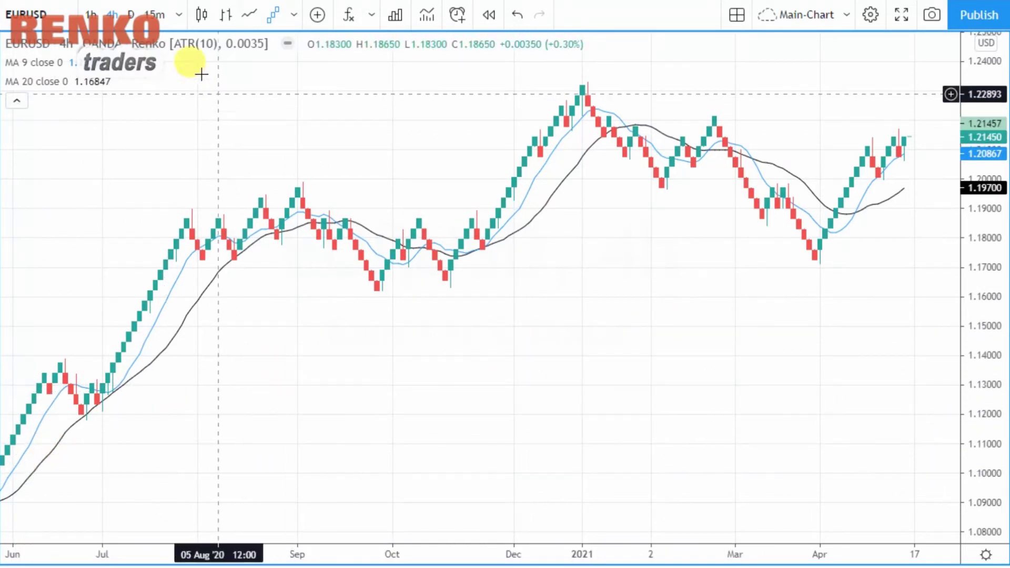
Switch the chart to the daily interval and apply the Traditional box size method with a box size of 0.0001
left_click(128, 21)
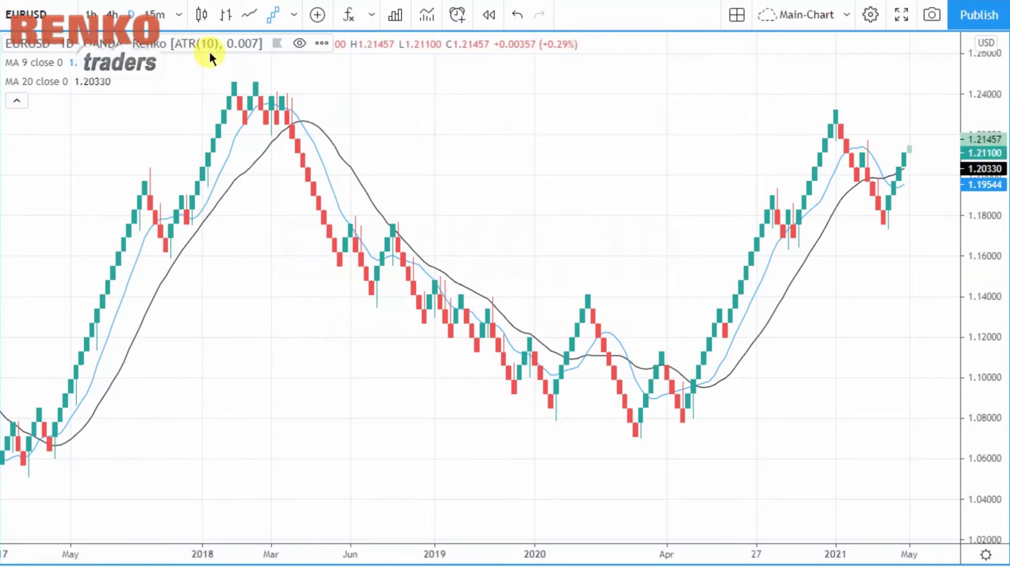
right_click(211, 73)
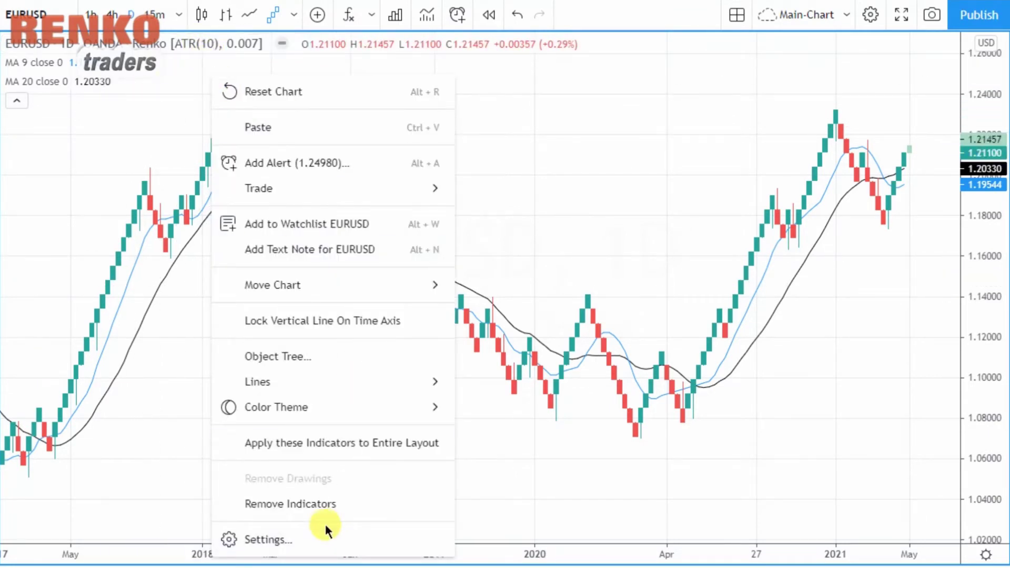
left_click(388, 540)
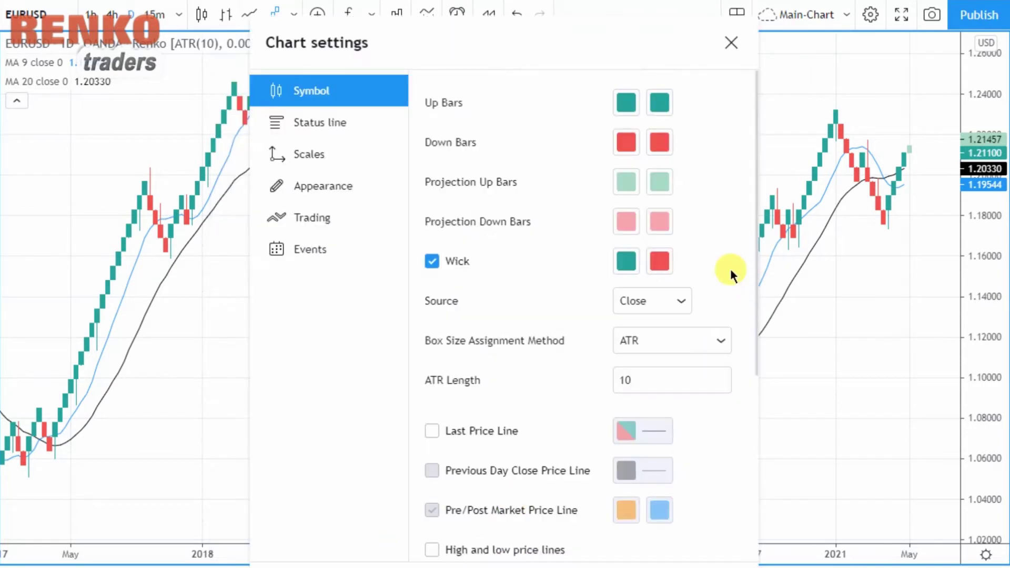
left_click(683, 332)
left_click(703, 395)
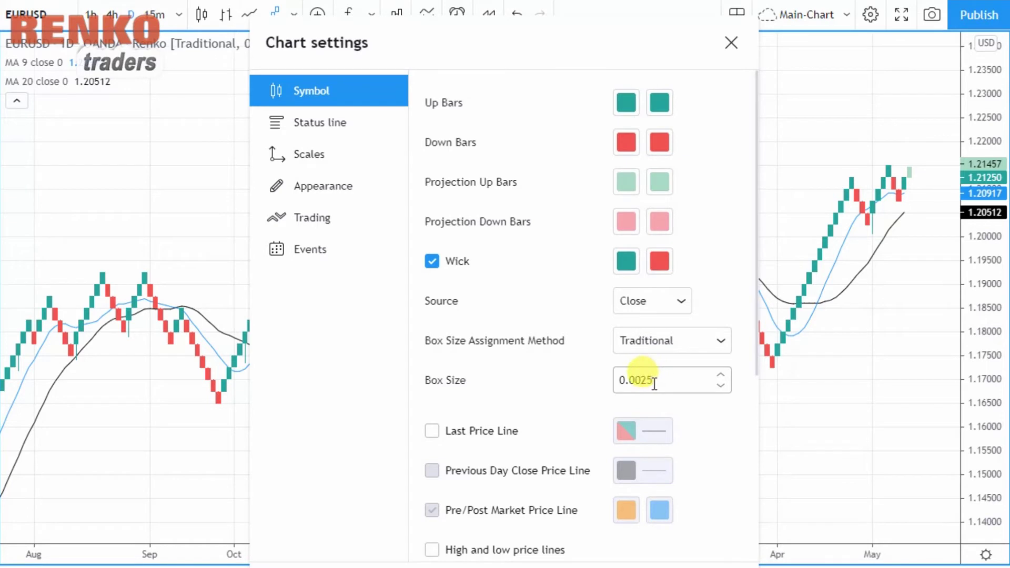
left_click(632, 380)
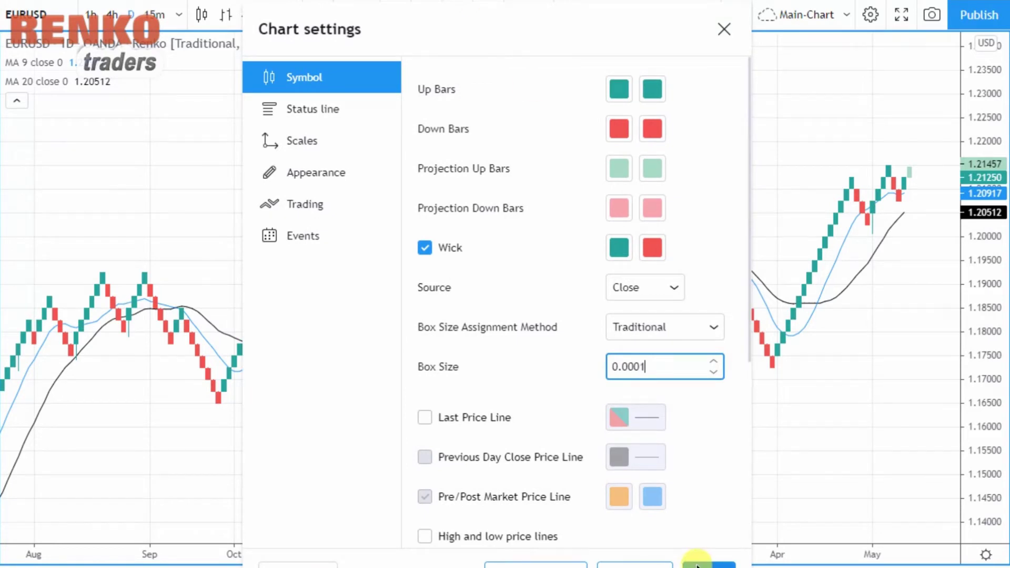
left_click(696, 564)
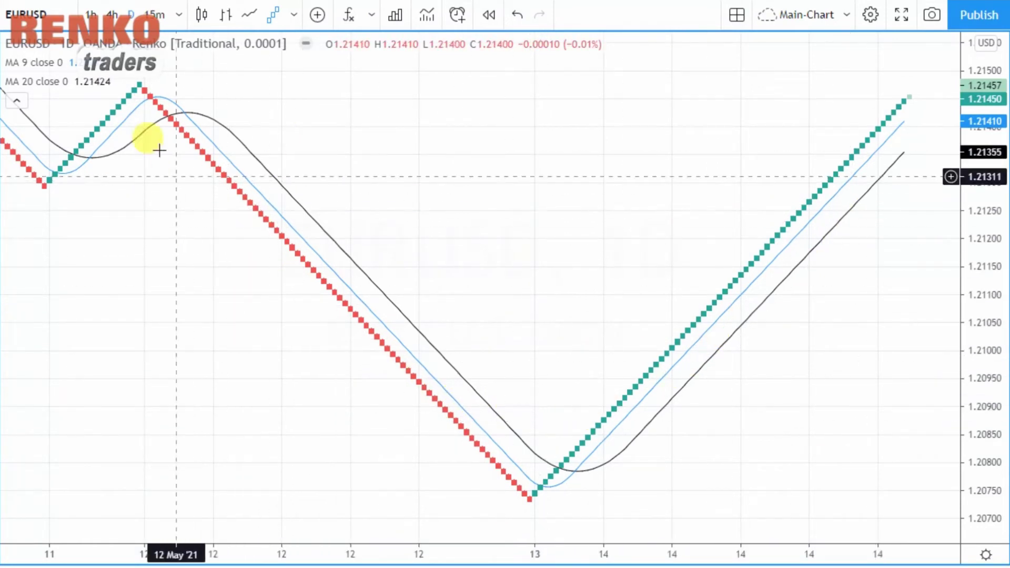
Switch the chart to the 15-minute interval and set the Traditional box size to 0.002
left_click(155, 14)
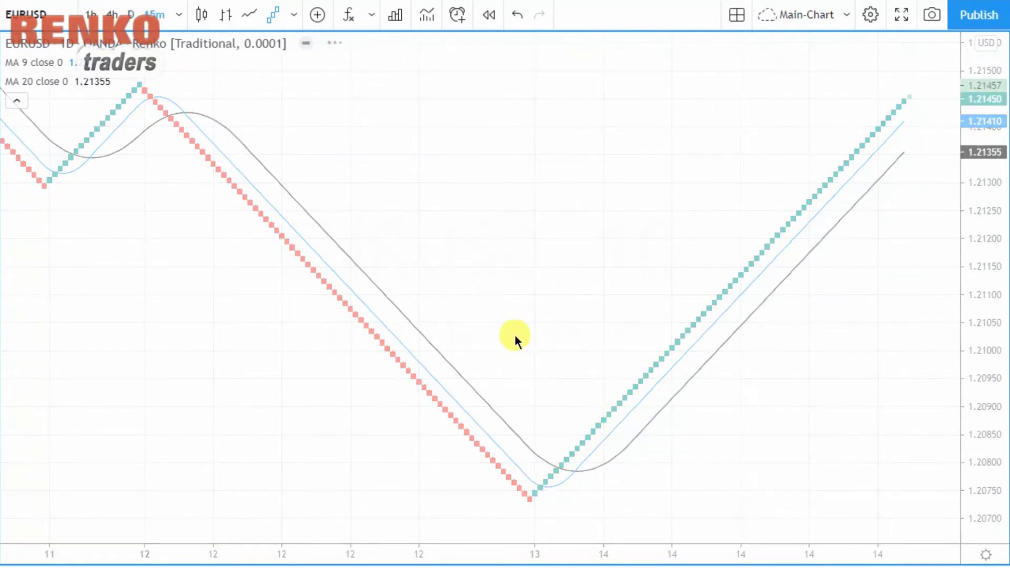
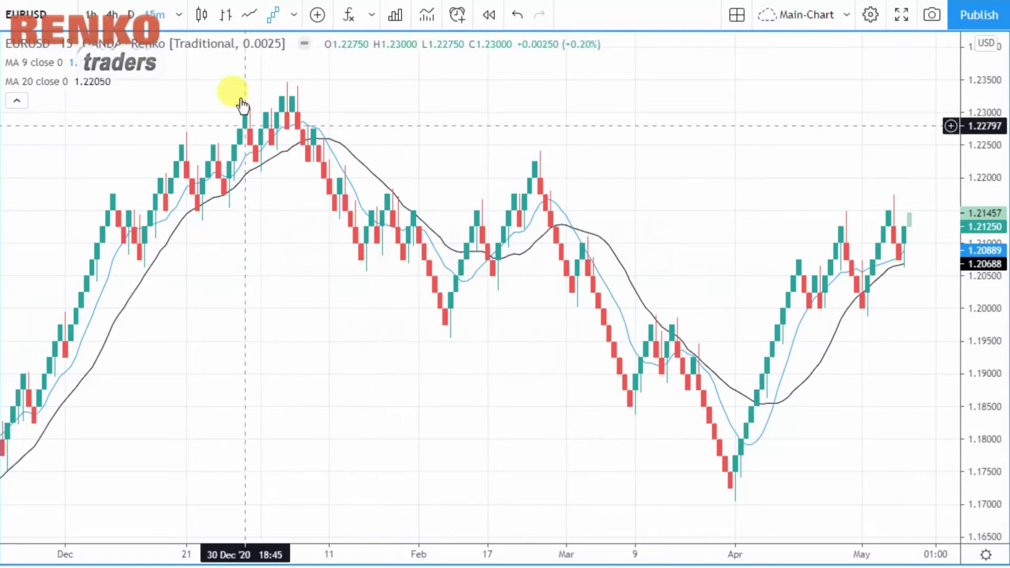
right_click(239, 44)
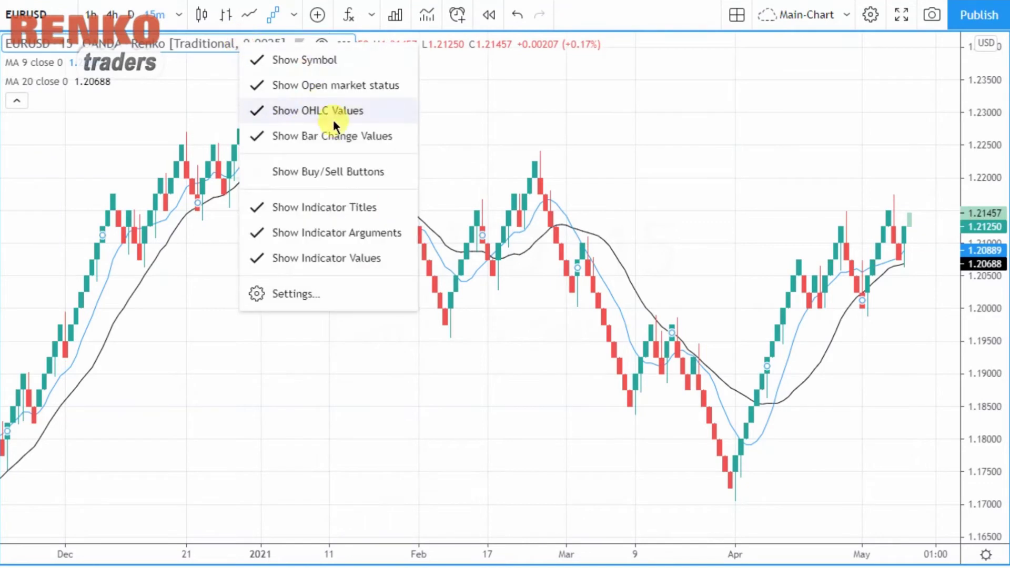
left_click(342, 289)
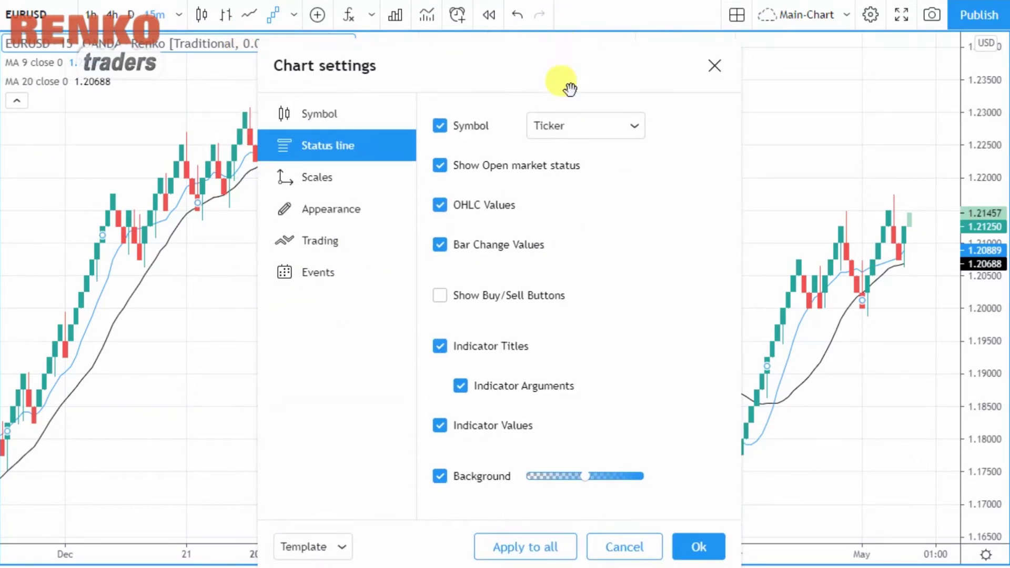
left_click(295, 124)
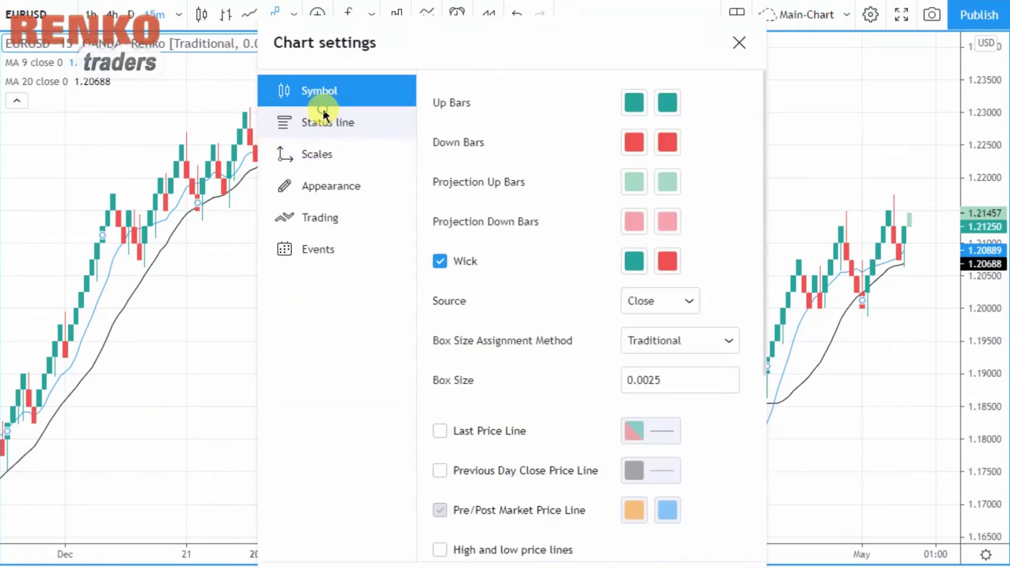
left_click(652, 378)
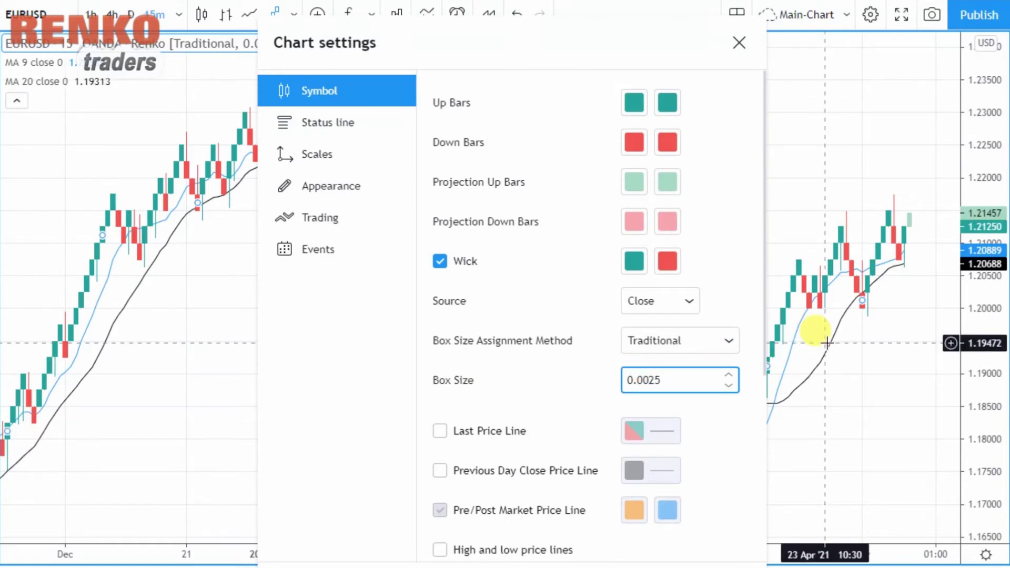
type("0")
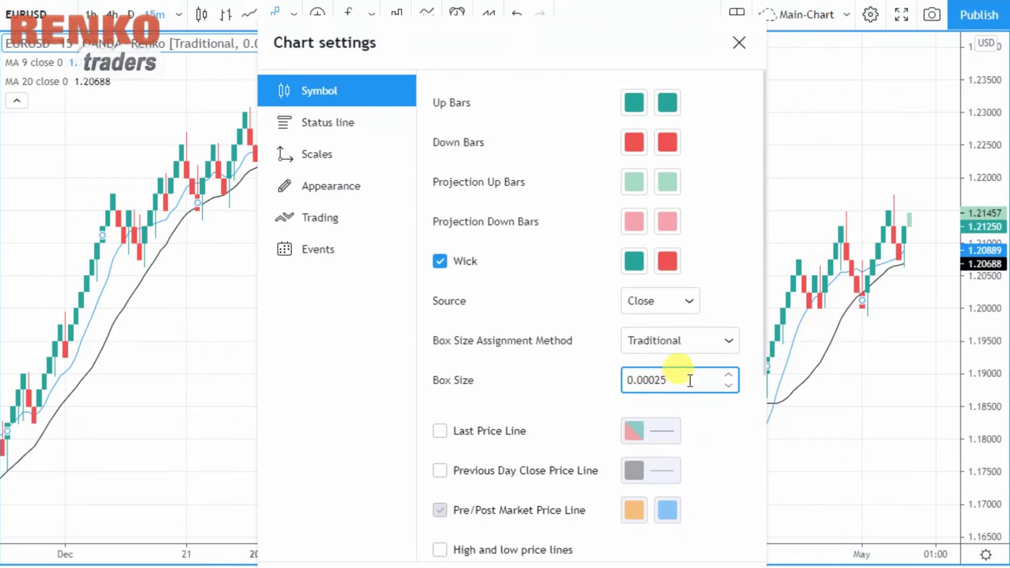
key("BackSpace")
key("BackSpace")
key("BackSpace")
type("20")
key("Left")
key("Left")
key("BackSpace")
key("BackSpace")
type("00")
key("Delete")
type("1")
key("Up")
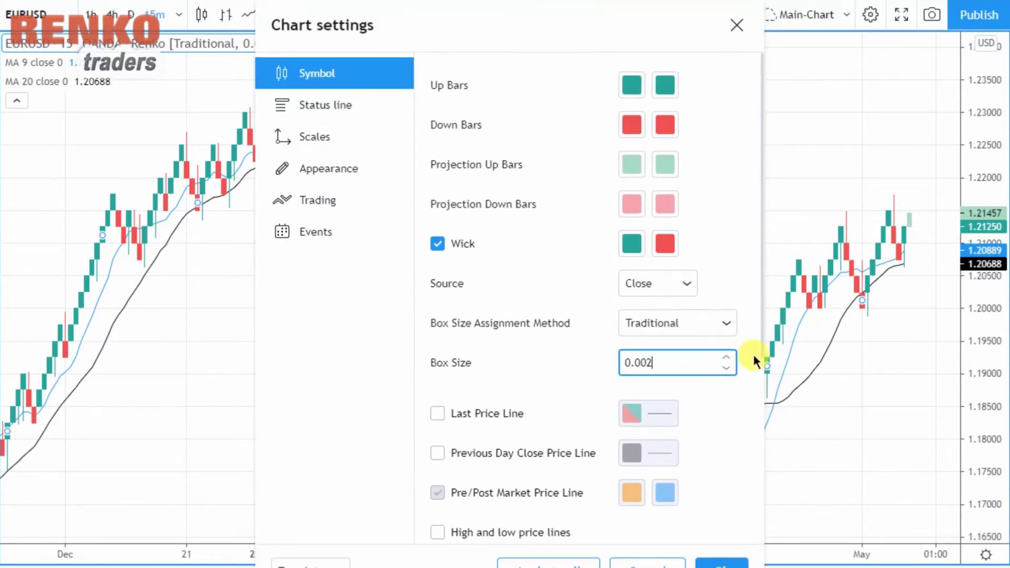
left_click(718, 561)
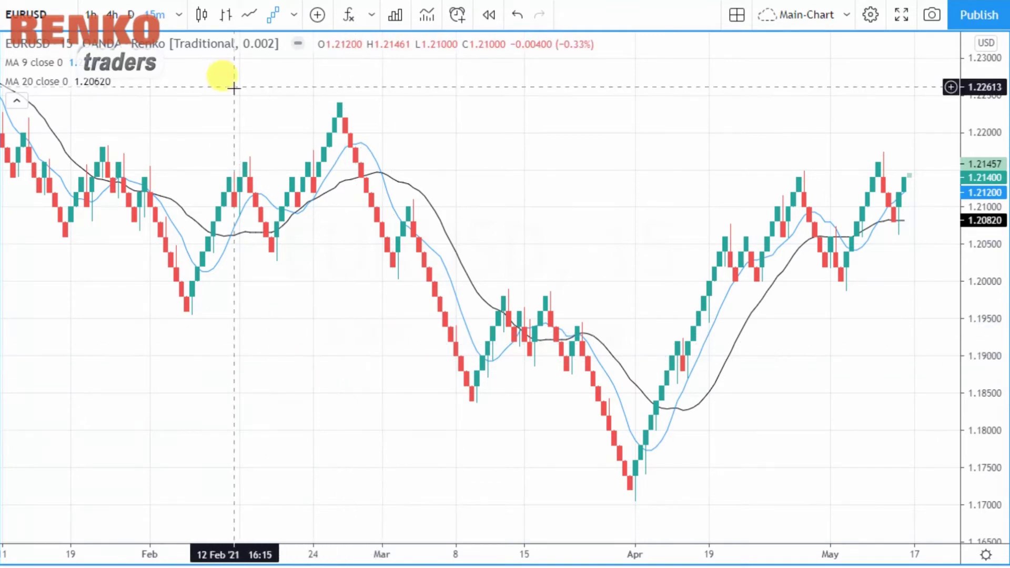
Try to switch the chart to the 1-second interval
left_click(176, 16)
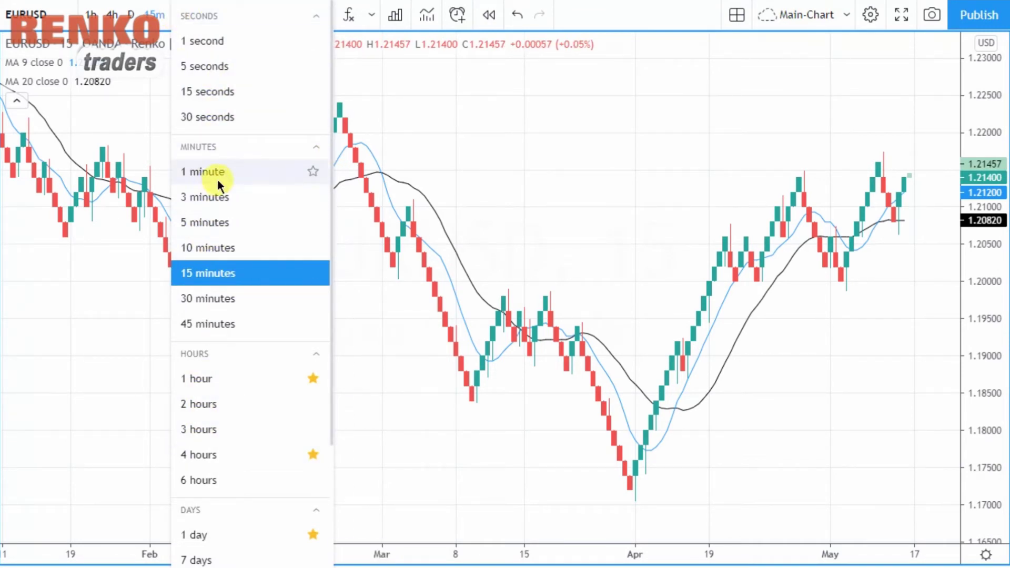
left_click(221, 42)
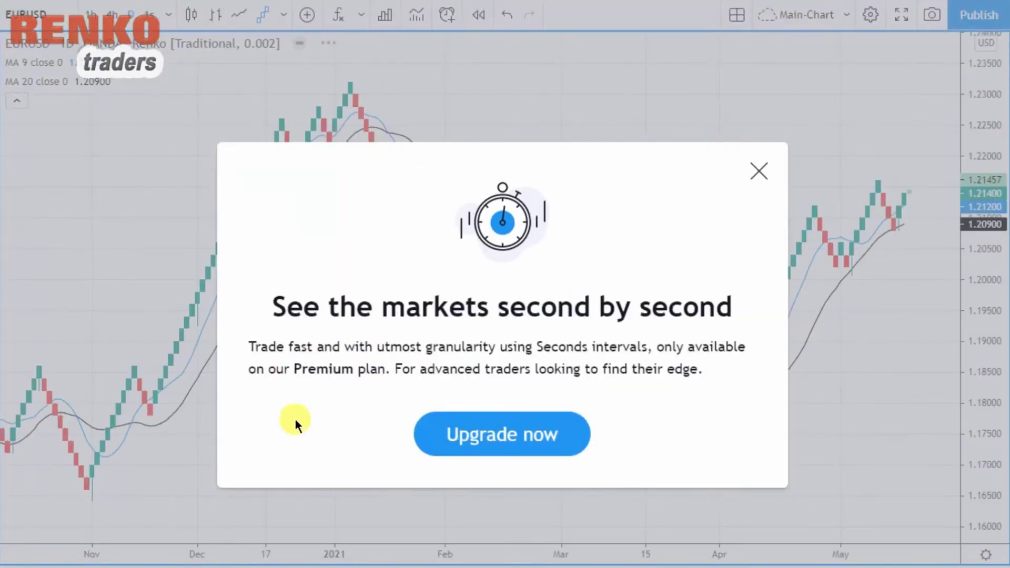
left_click(758, 170)
Show the chart on the 1-minute interval for comparison, and switch it to the 5-minute interval
left_click(169, 15)
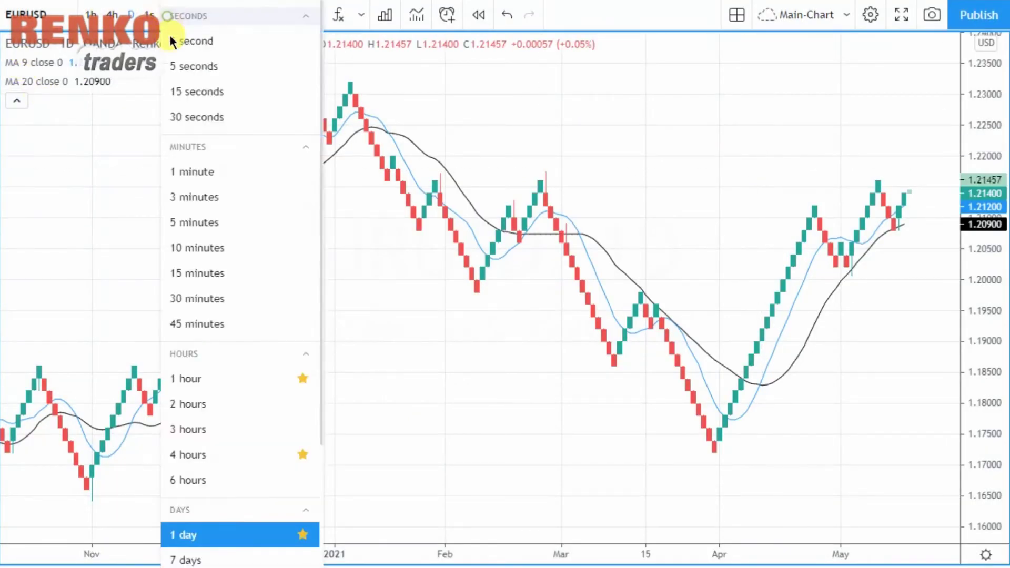
left_click(210, 169)
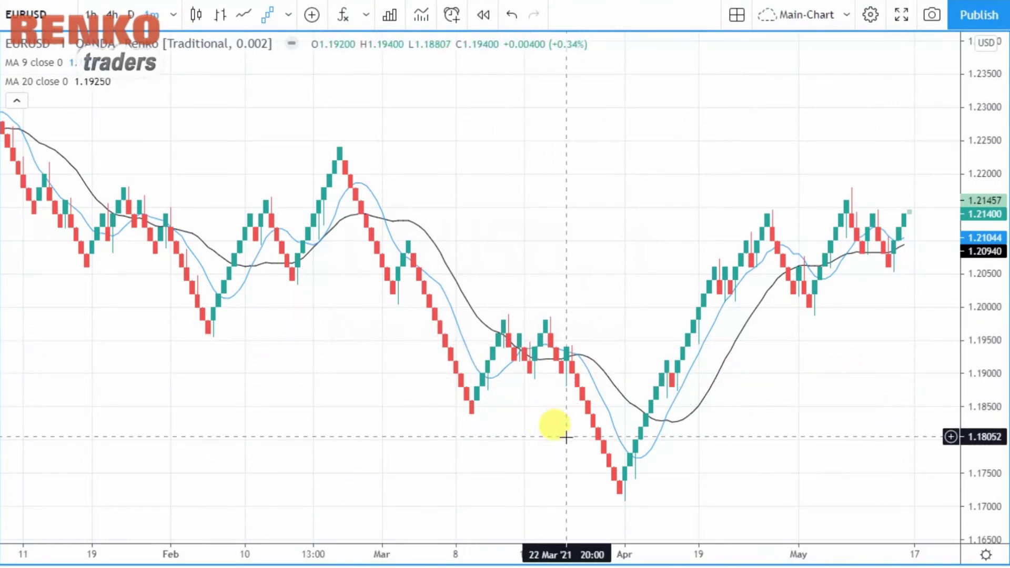
left_click(175, 18)
left_click(210, 222)
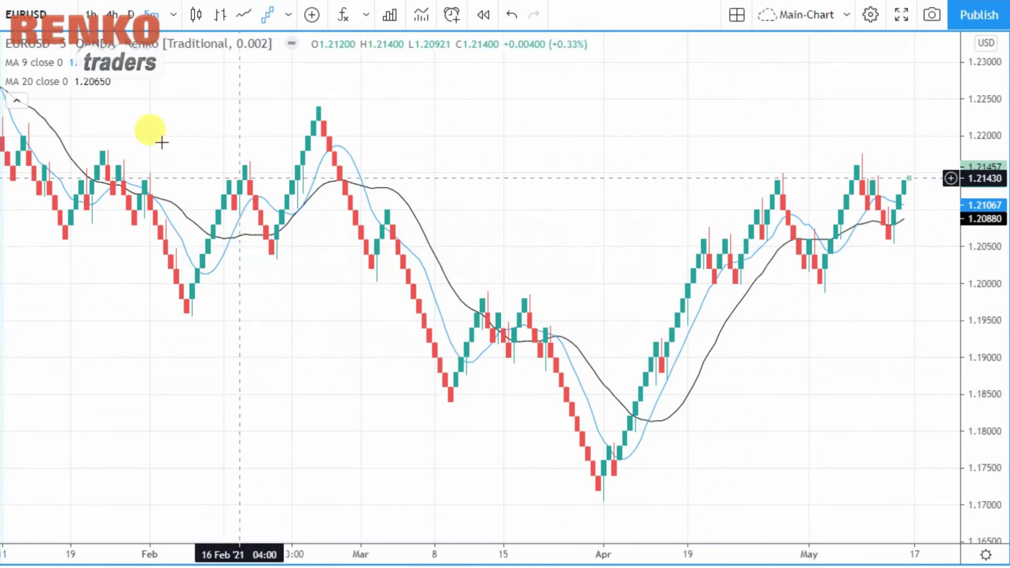
Remove both moving averages from the chart
left_click(148, 82)
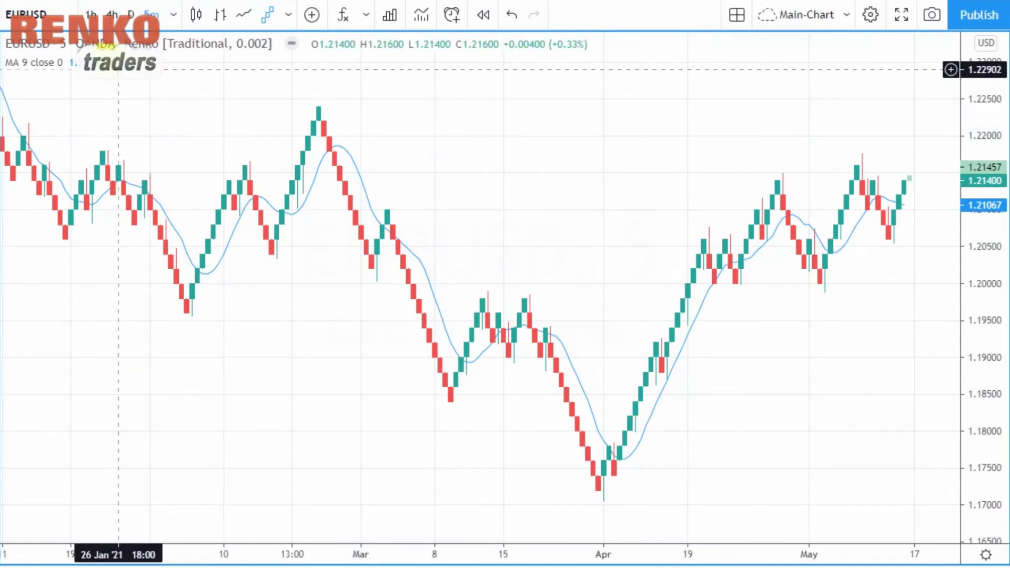
left_click(147, 64)
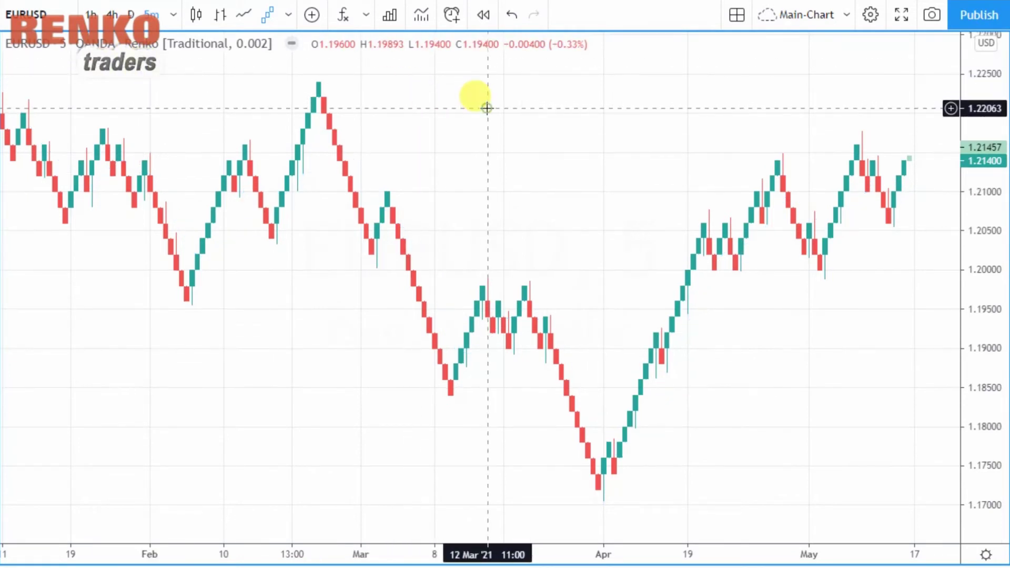
Change the chart symbol to the FXCM feed of USDJPY
left_click(52, 14)
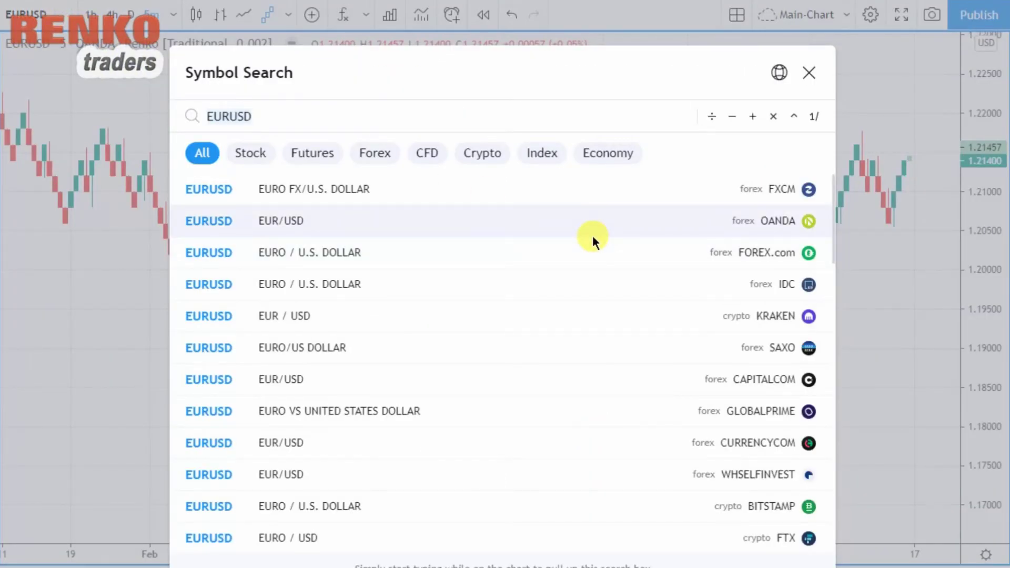
type("USDJPY")
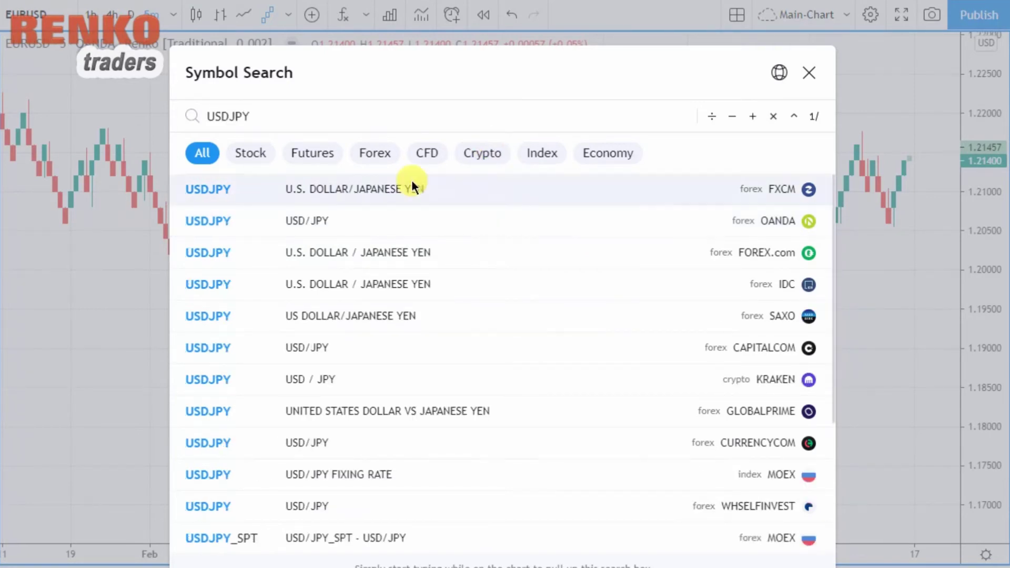
left_click(304, 186)
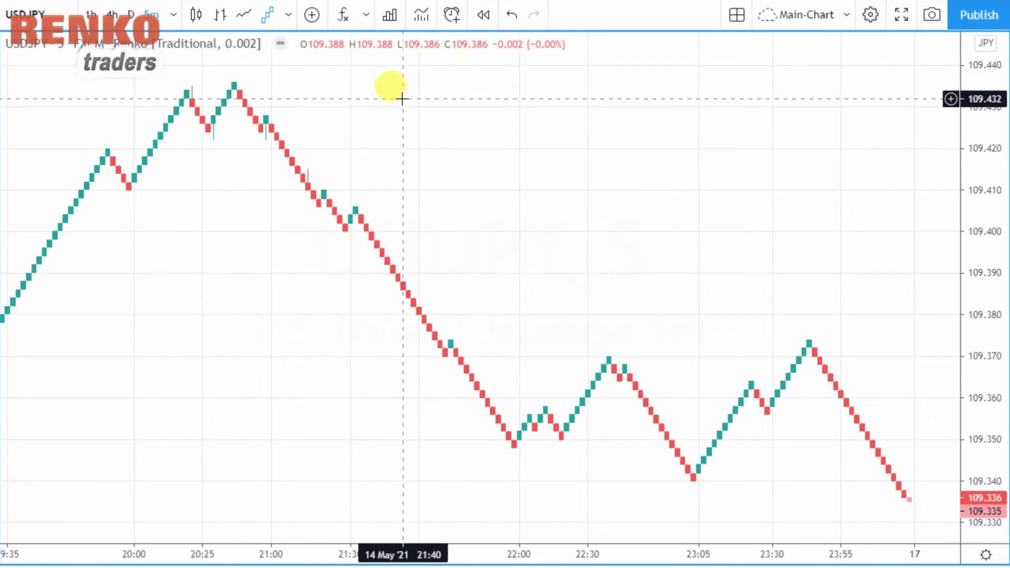
Set the box size assignment method of the USDJPY Renko chart to ATR and apply the settings
left_click(231, 43)
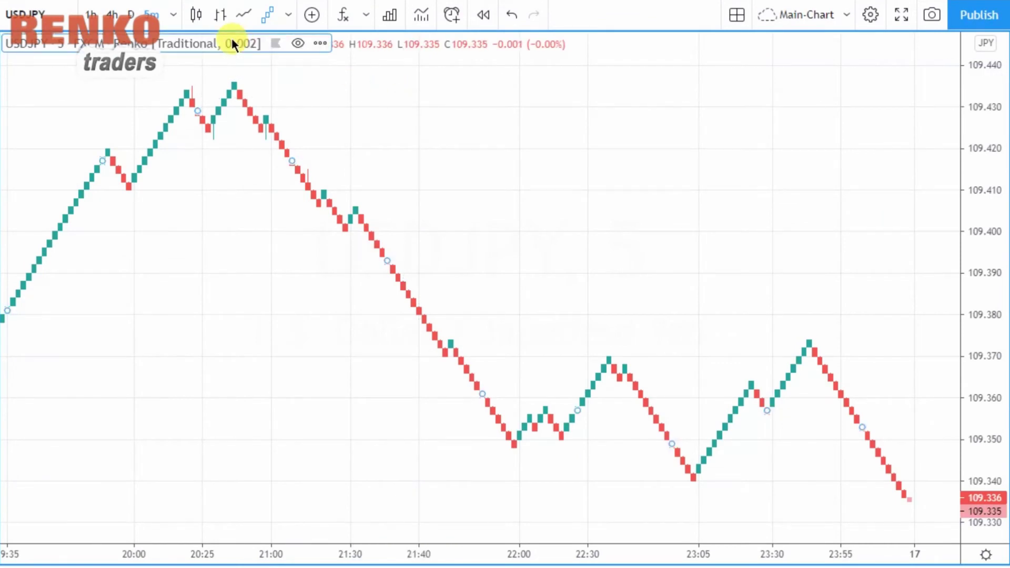
left_click(319, 43)
left_click(416, 374)
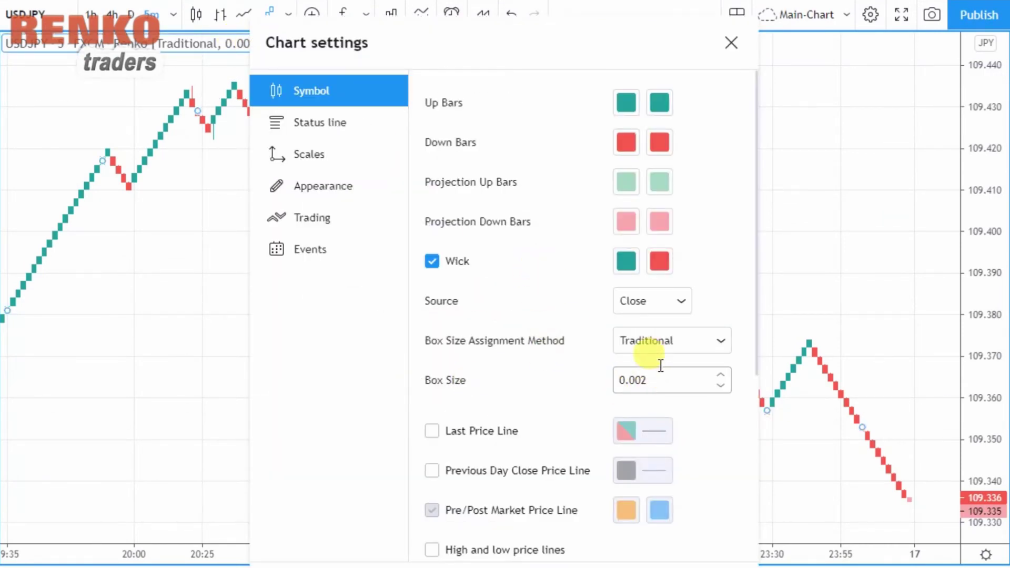
left_click(661, 342)
left_click(691, 371)
left_click_drag(611, 59, 602, 37)
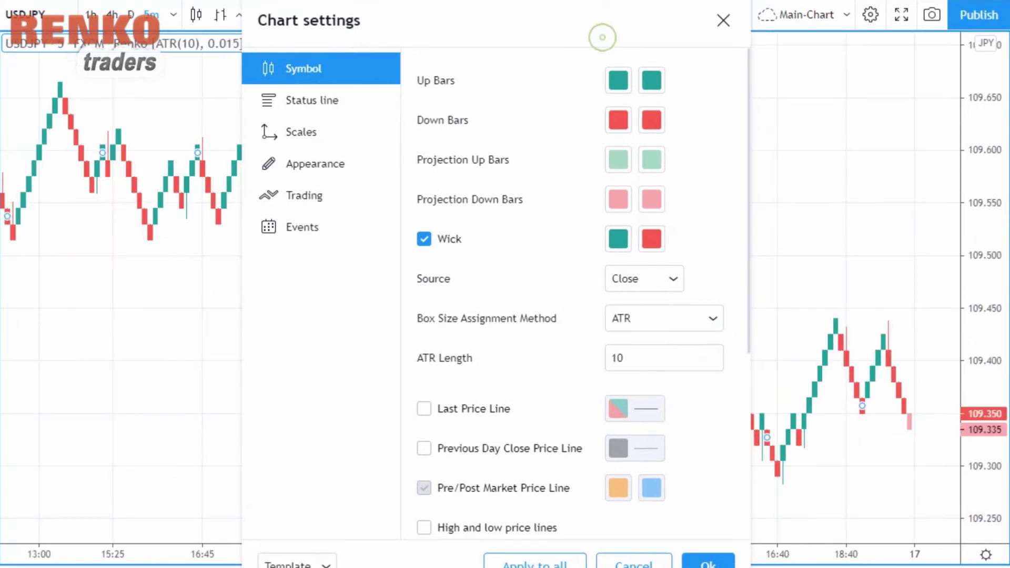
left_click(703, 558)
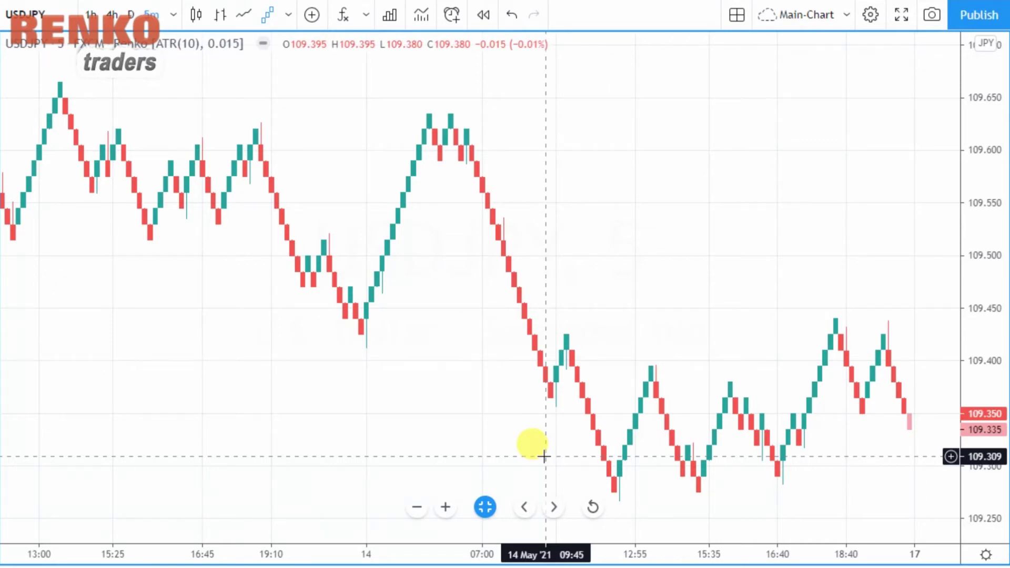
Set the USDJPY Renko chart's box size assignment method to Traditional with a box size of 0.01 and apply the settings
right_click(229, 40)
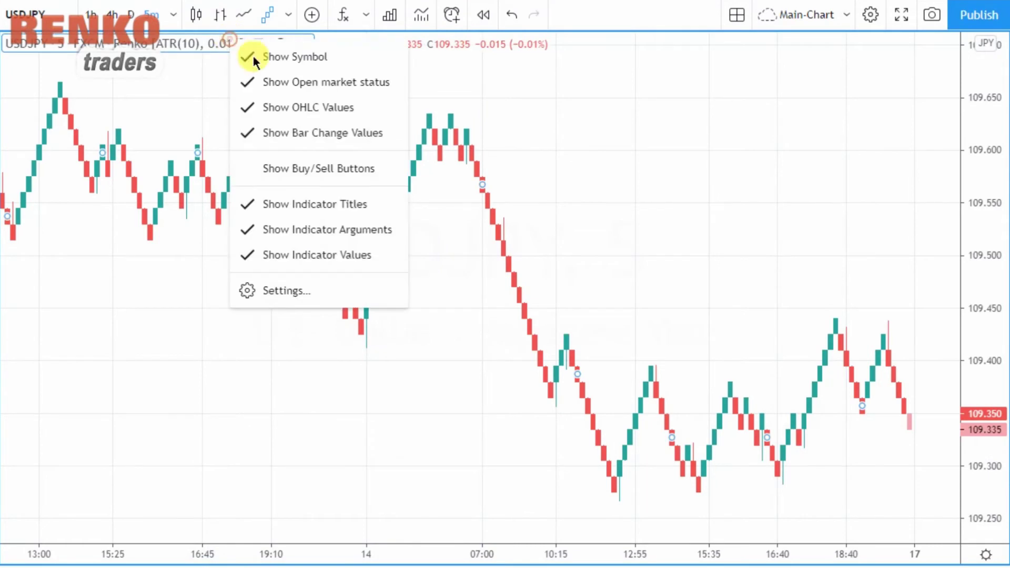
left_click(354, 288)
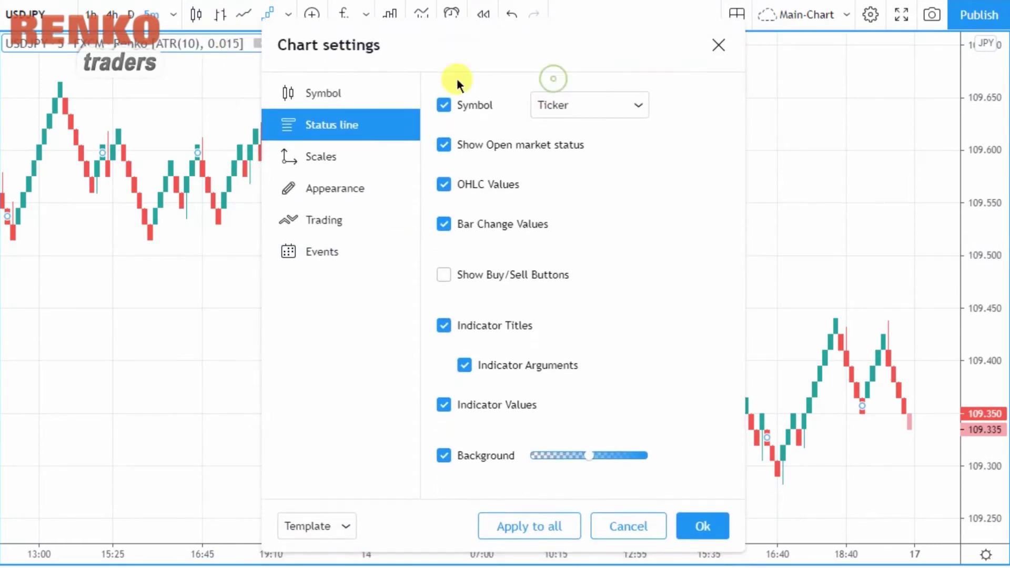
left_click(355, 91)
left_click(666, 339)
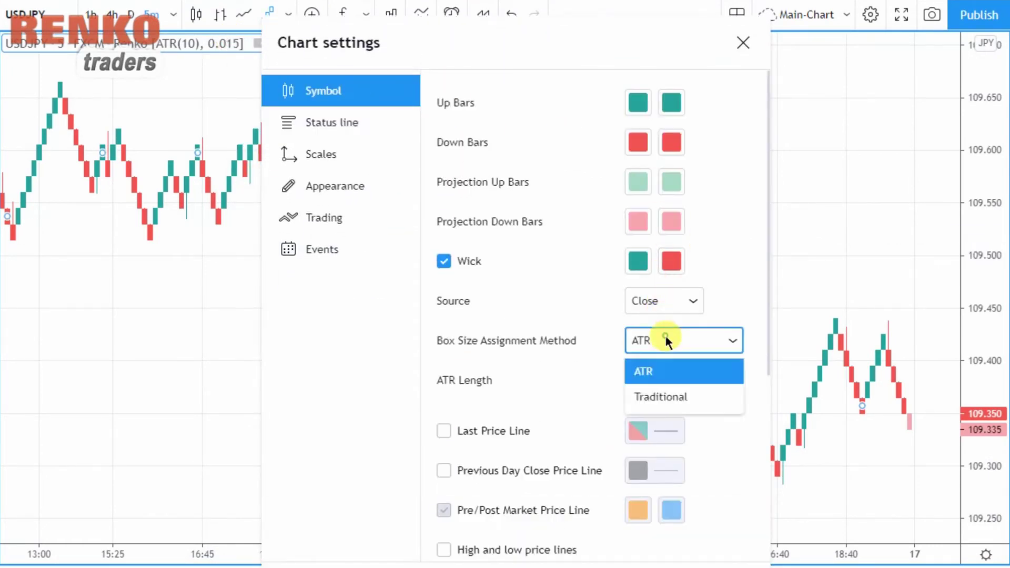
left_click(668, 396)
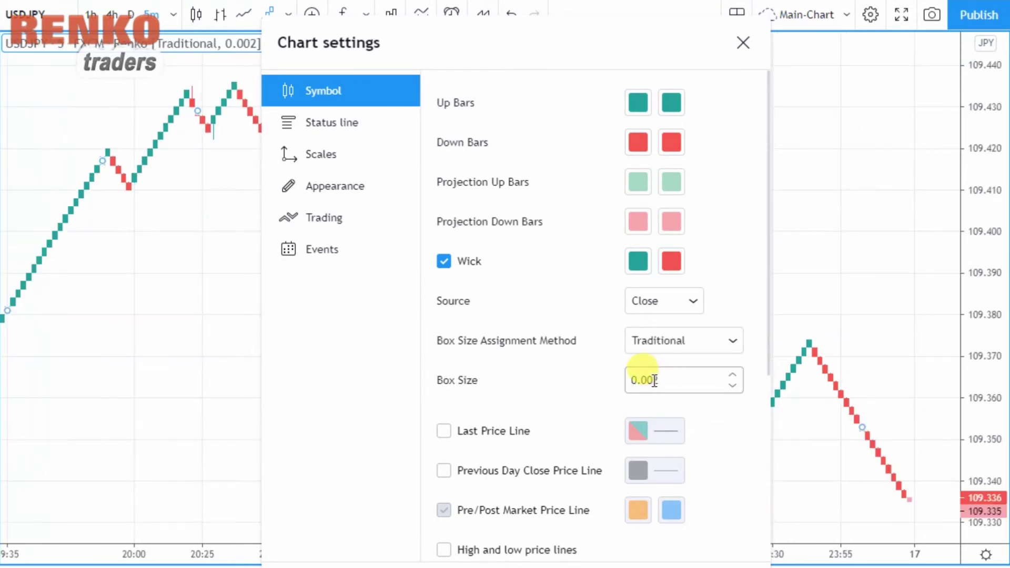
left_click(654, 380)
key("BackSpace")
key("BackSpace")
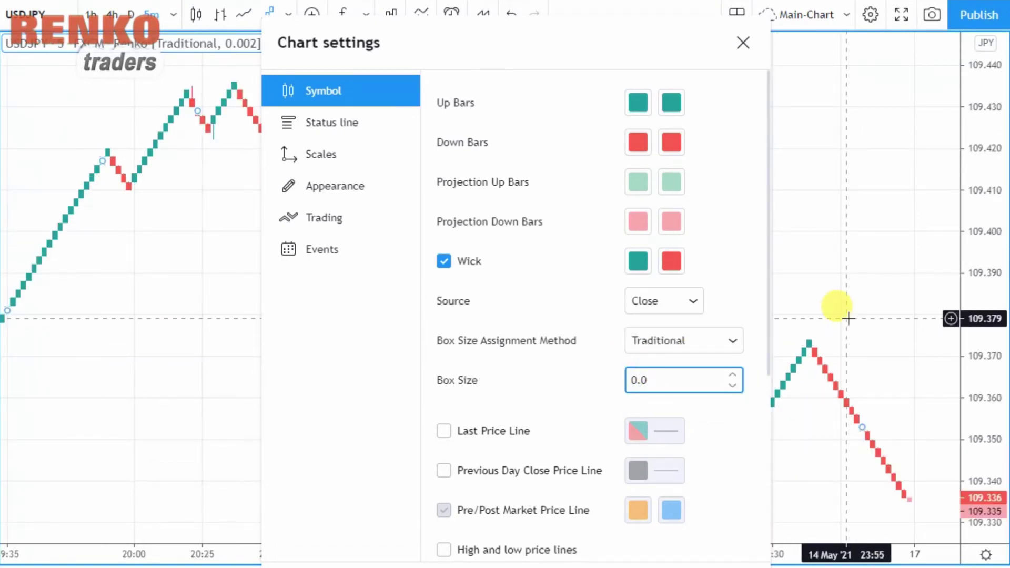
type("1")
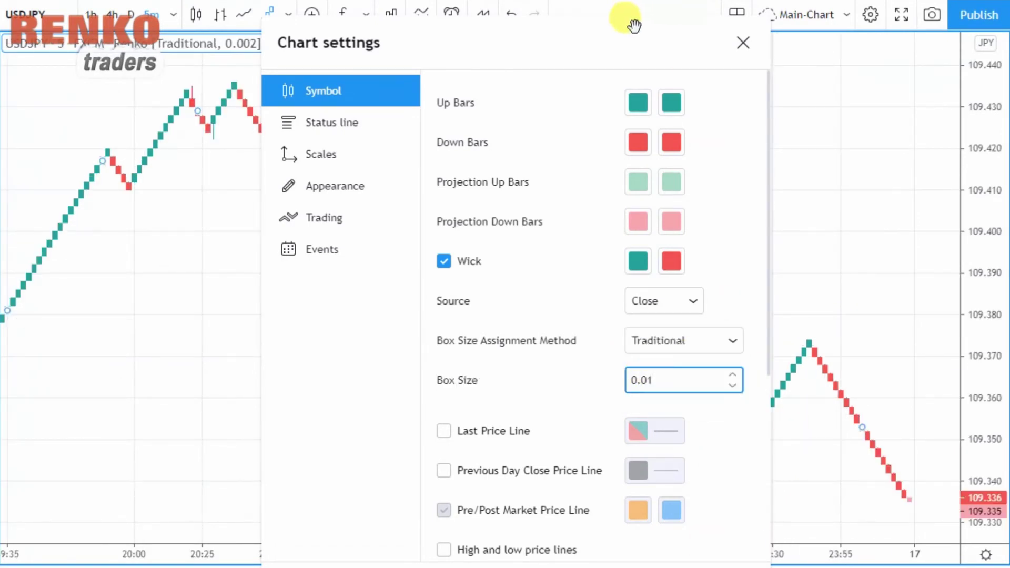
left_click_drag(612, 45, 600, 21)
left_click(717, 561)
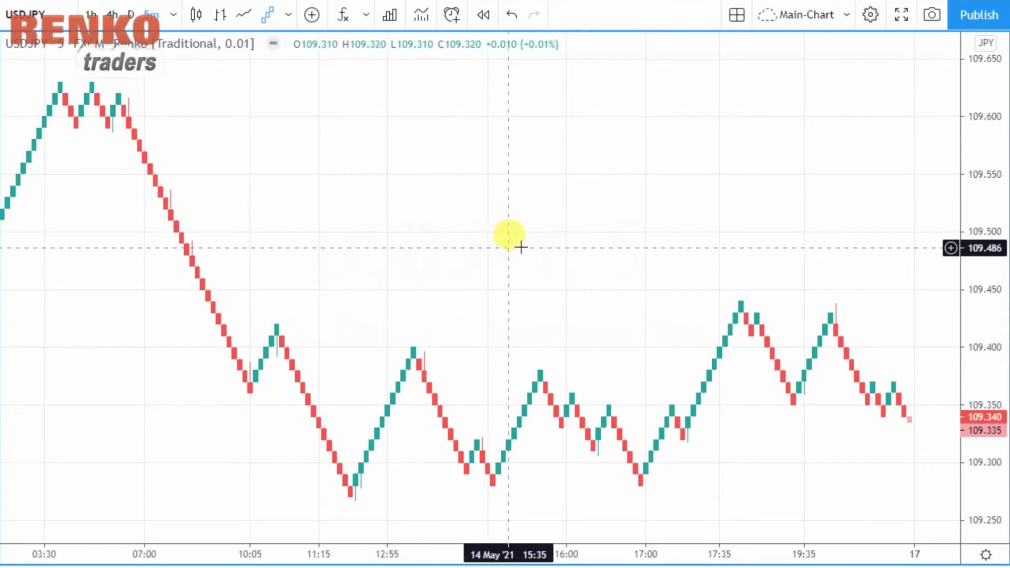
Show the chart on the 4-hour and daily intervals for comparison, and return it to the 5-minute interval
left_click(112, 15)
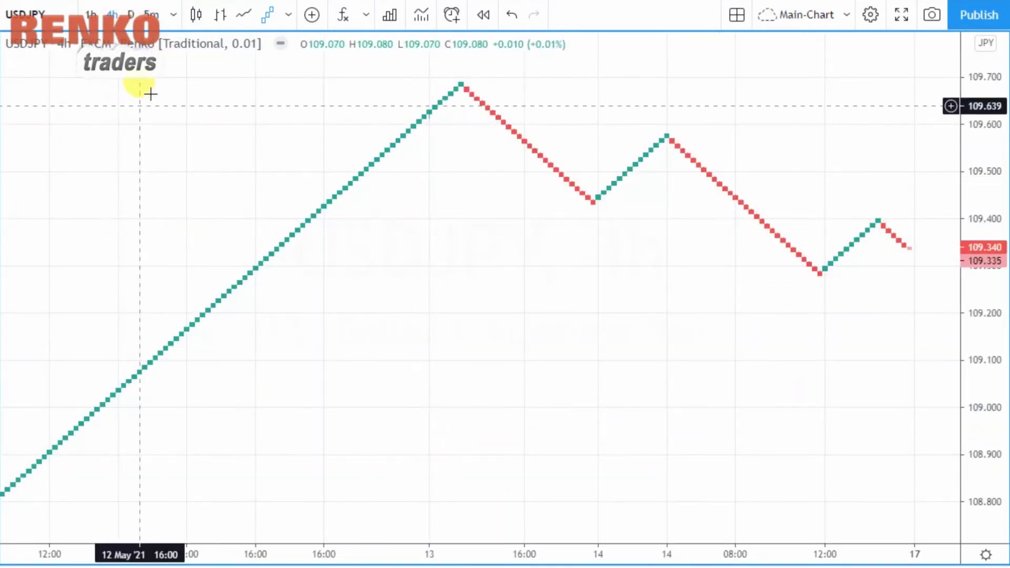
left_click(128, 25)
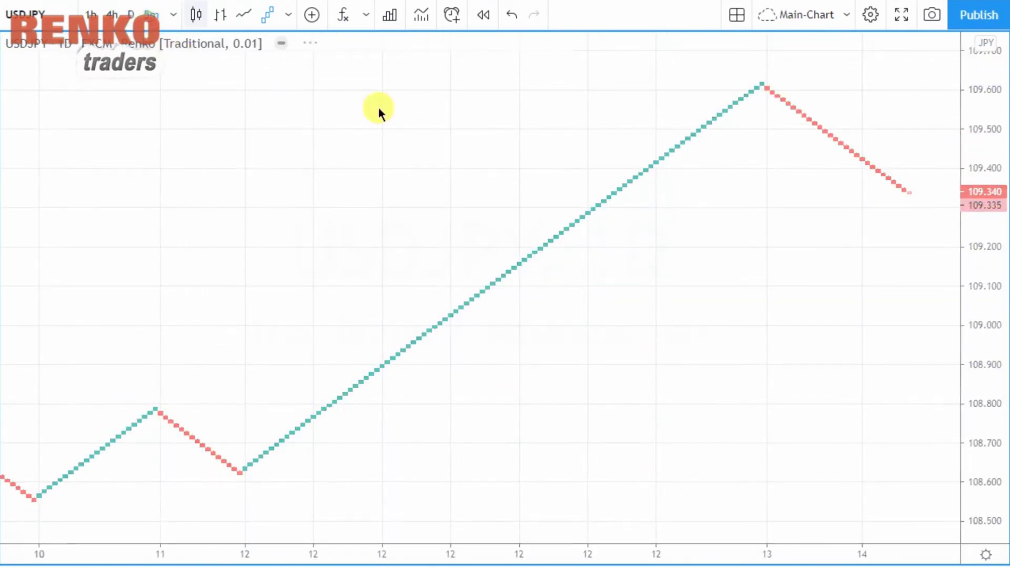
left_click(152, 15)
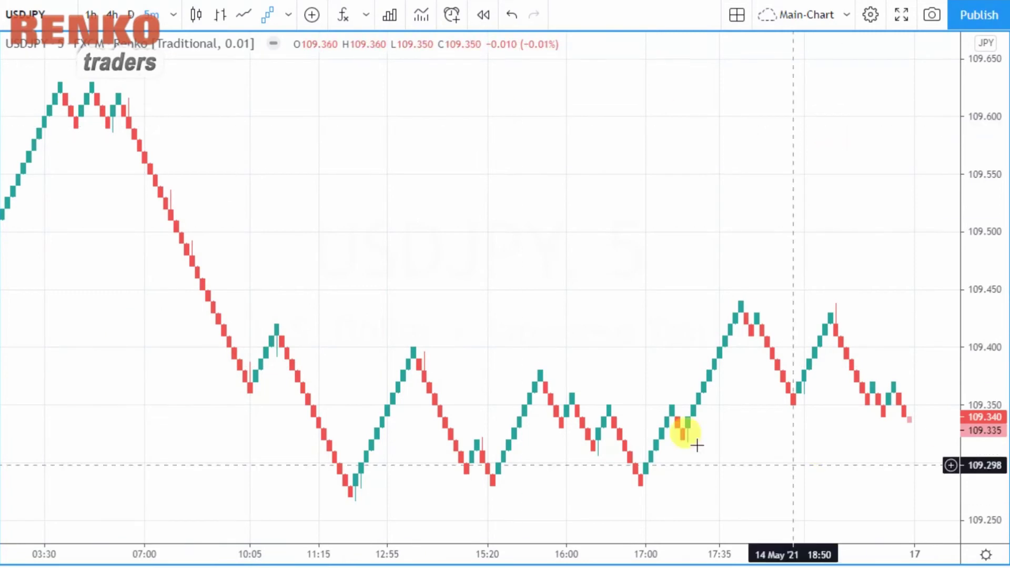
left_click_drag(431, 217, 633, 212)
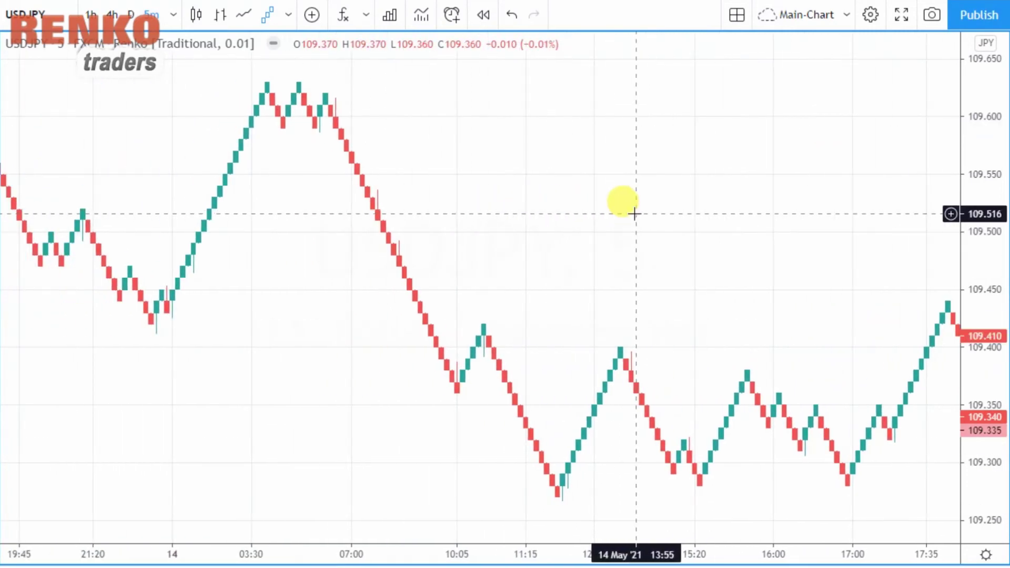
left_click_drag(751, 232, 453, 241)
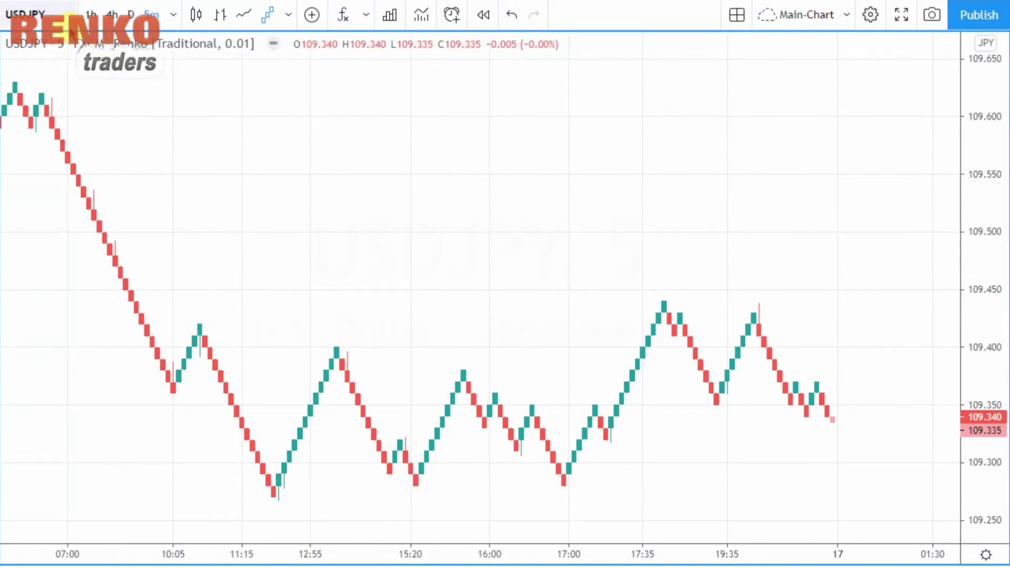
Change the chart symbol to the OANDA feed of XAUUSD
left_click(68, 29)
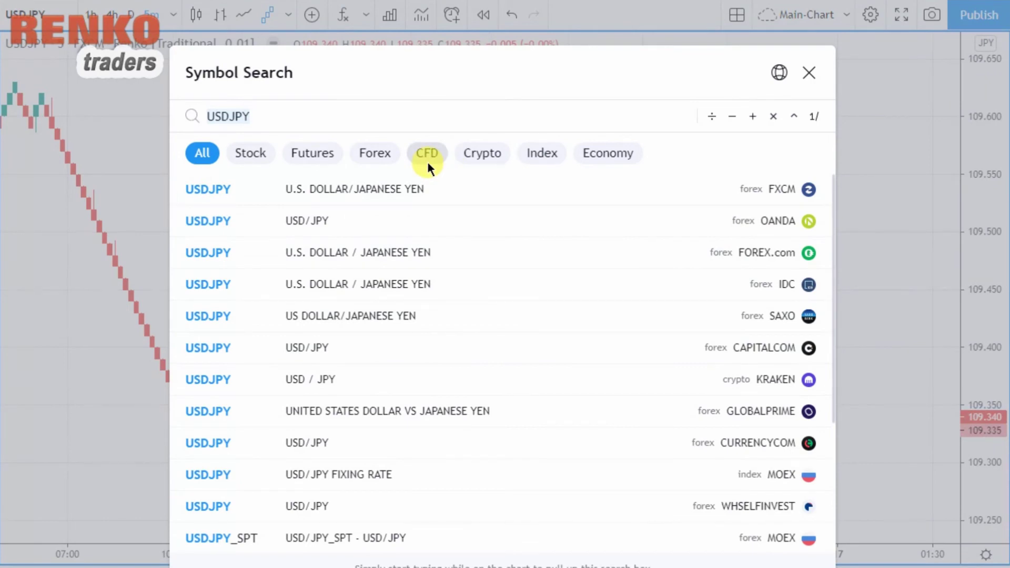
type("XAUUSD")
left_click(279, 182)
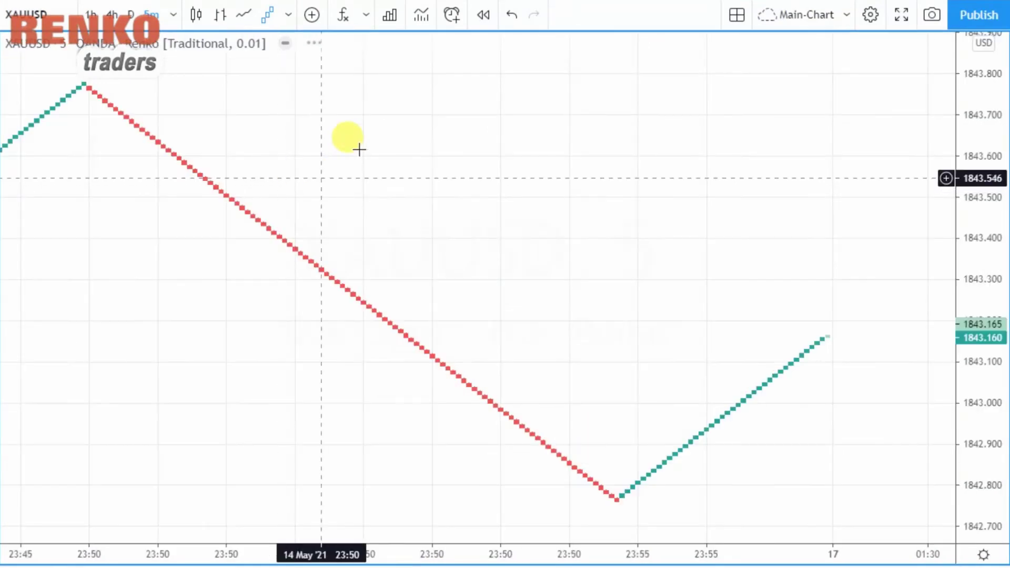
Set the box size assignment method of the XAUUSD Renko chart to ATR and apply the settings
left_click(324, 43)
left_click(430, 401)
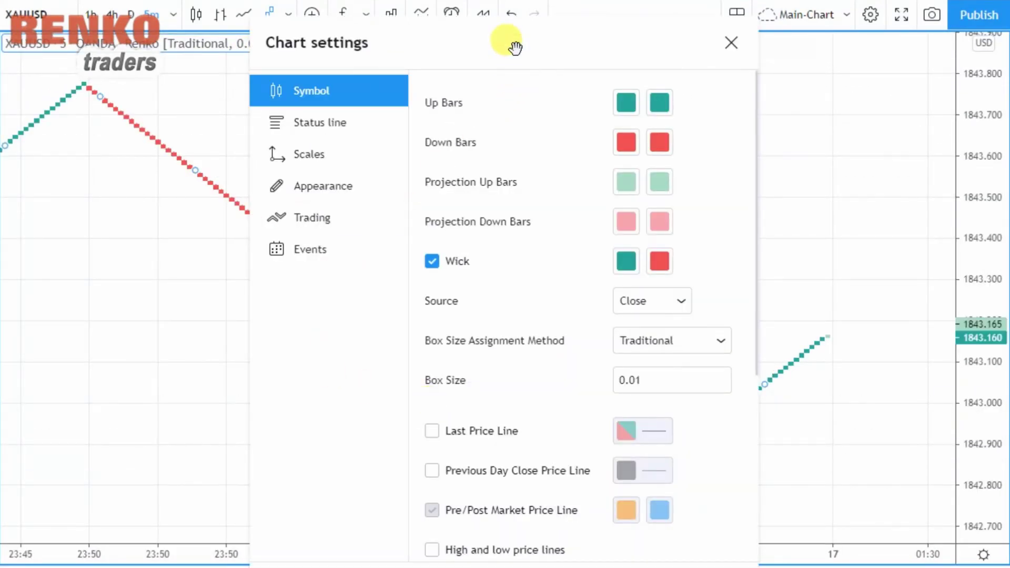
left_click_drag(514, 46, 526, 29)
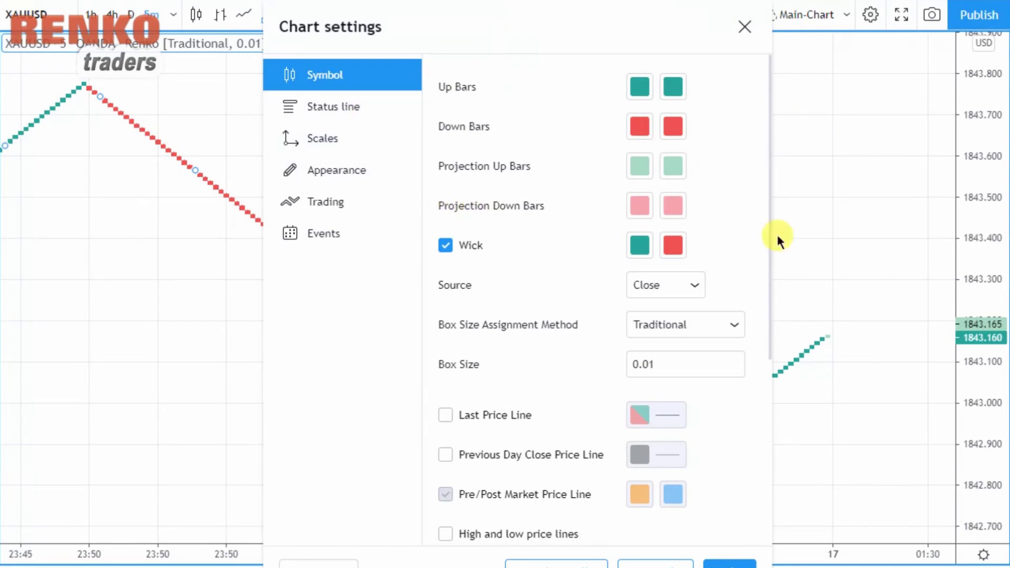
left_click(736, 330)
left_click(706, 353)
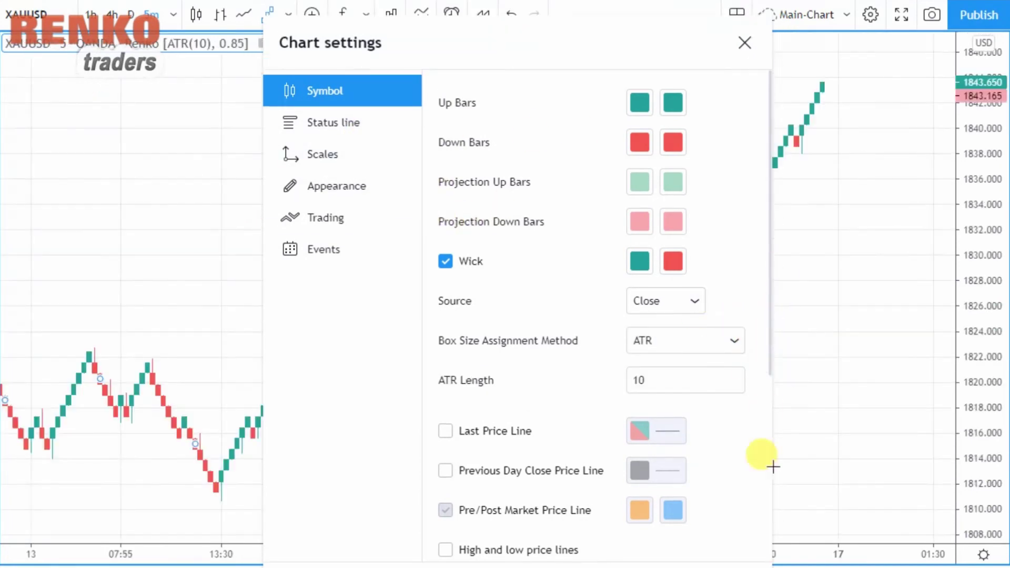
left_click_drag(562, 49, 559, 32)
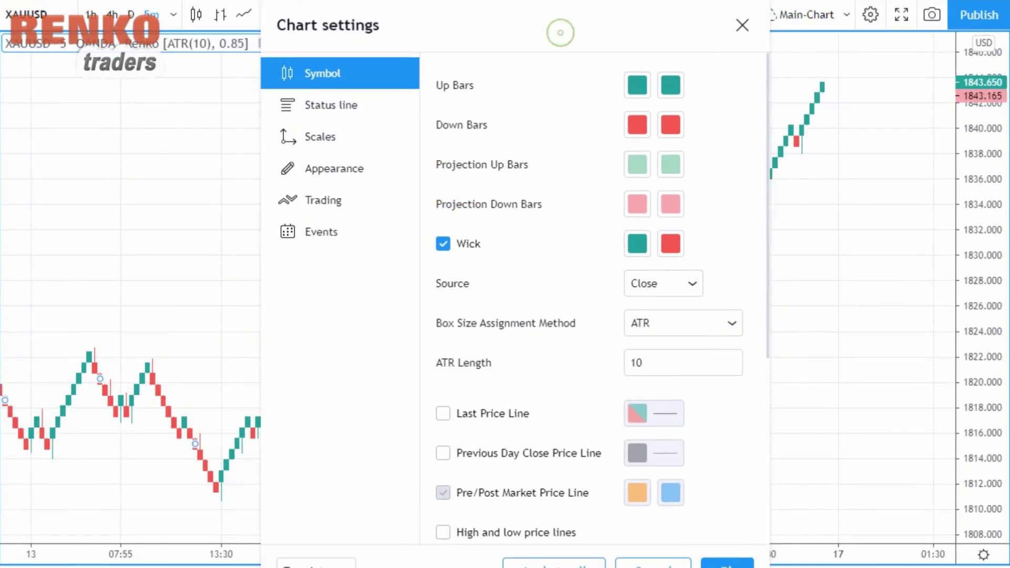
left_click(725, 563)
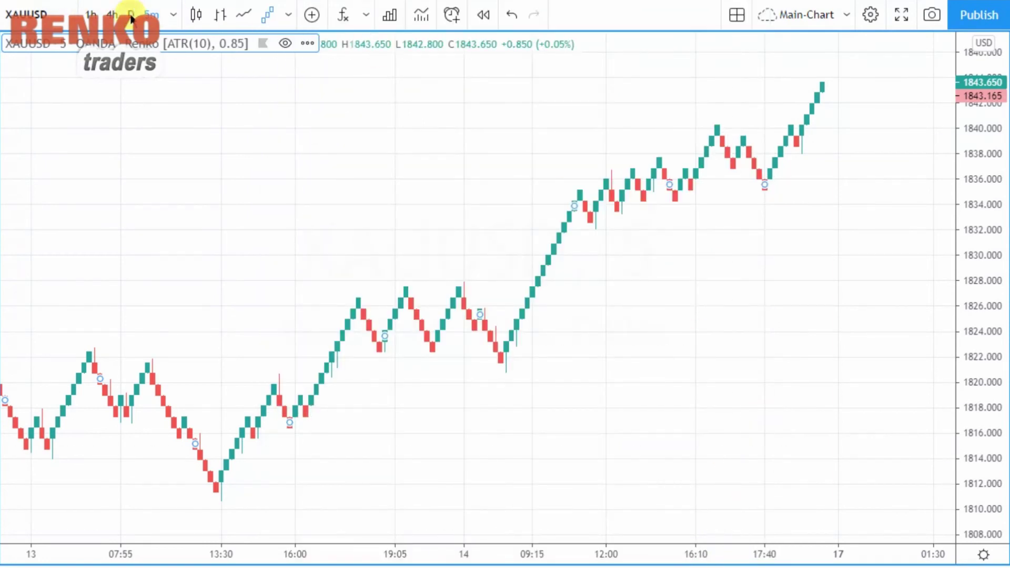
left_click(237, 102)
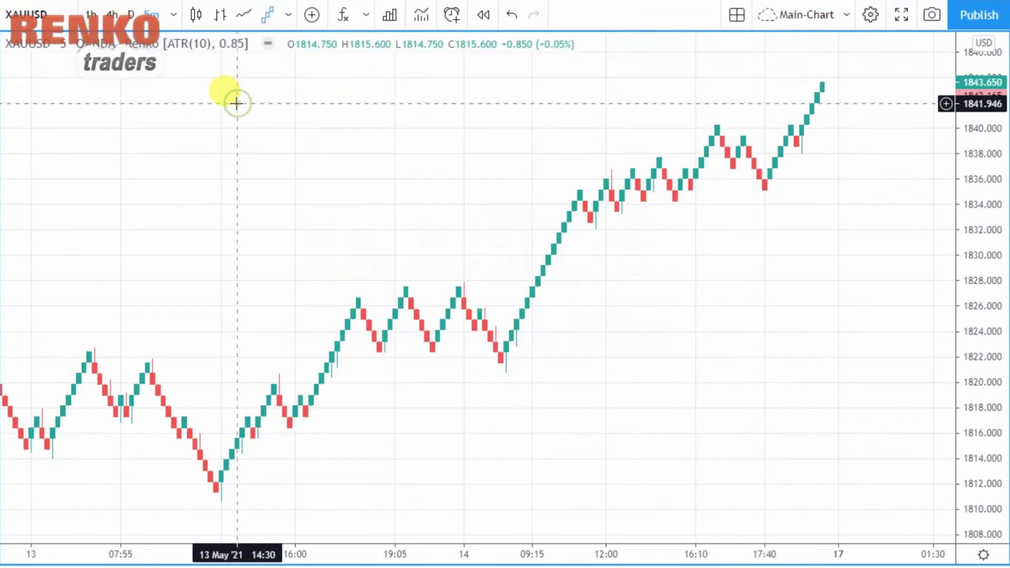
right_click(235, 46)
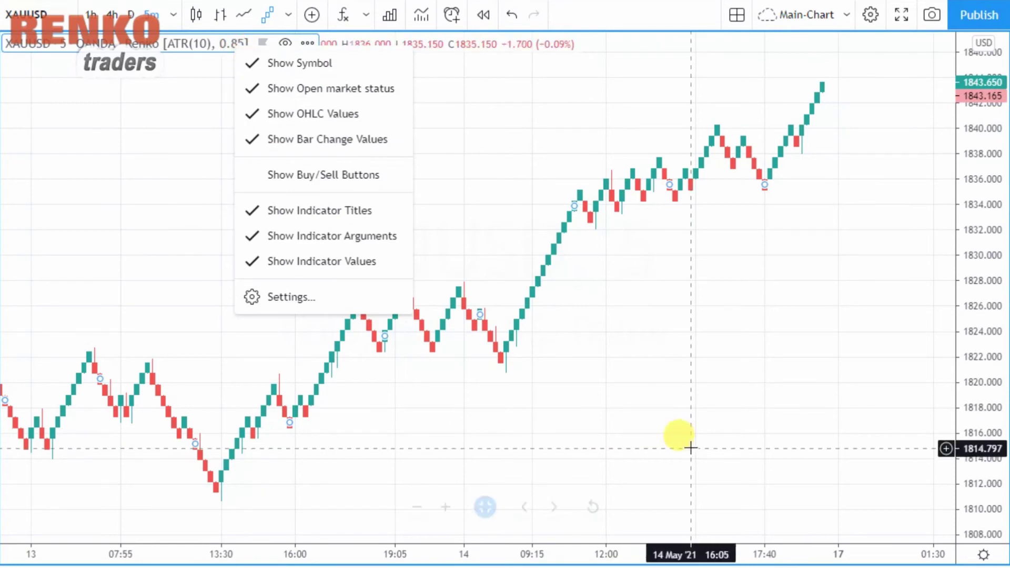
left_click(543, 397)
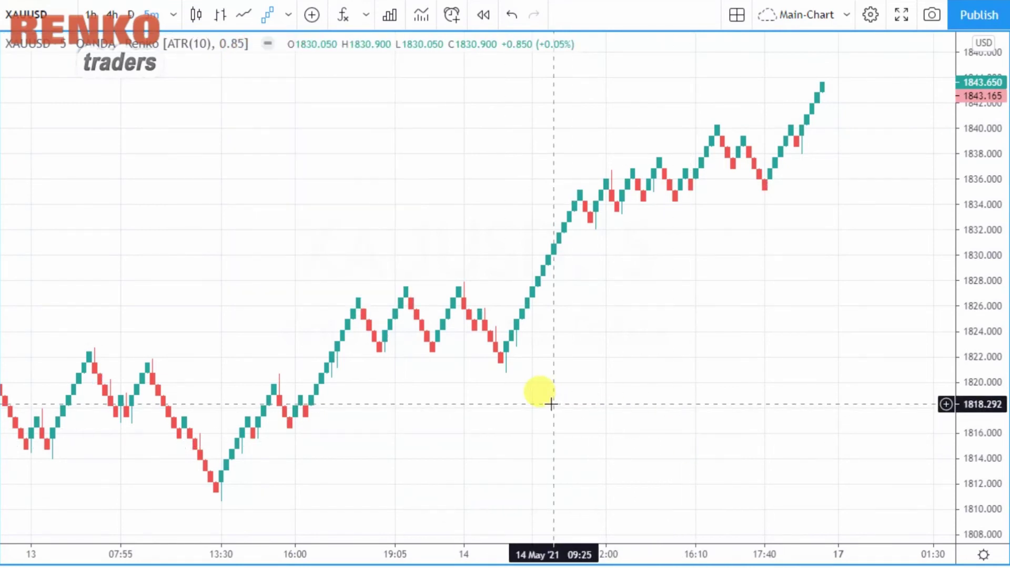
Place price labels at the upper edge (1840.250) and lower edge (1839.400) of the green brick at the 16:45 peak
scroll(550, 405, "up", 10)
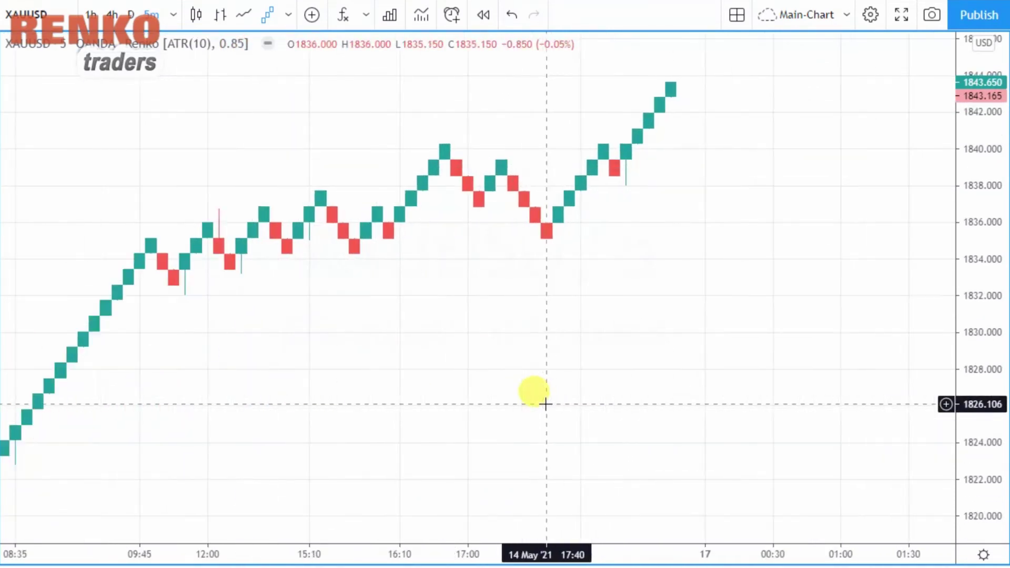
left_click_drag(429, 389, 735, 383)
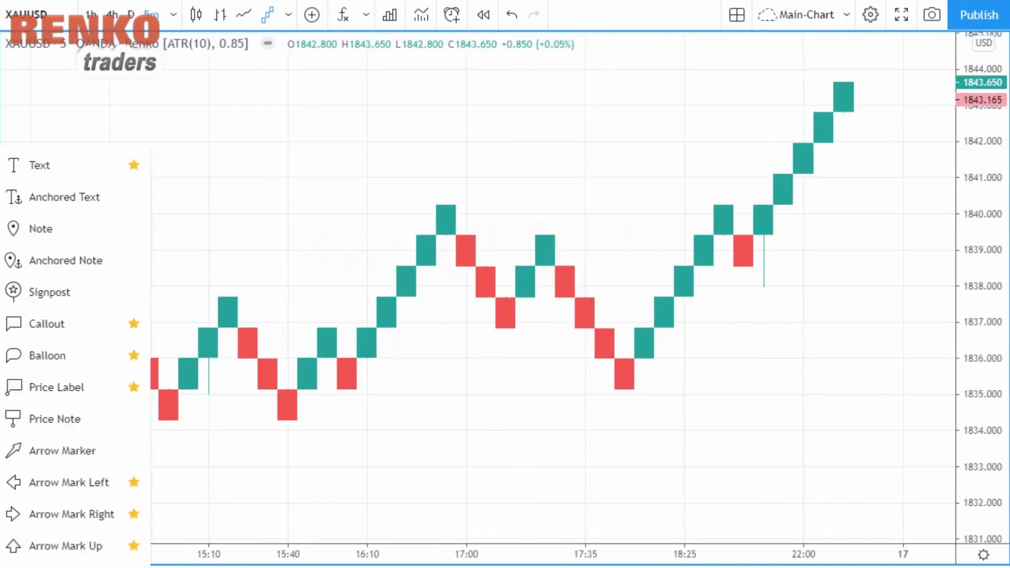
left_click(59, 388)
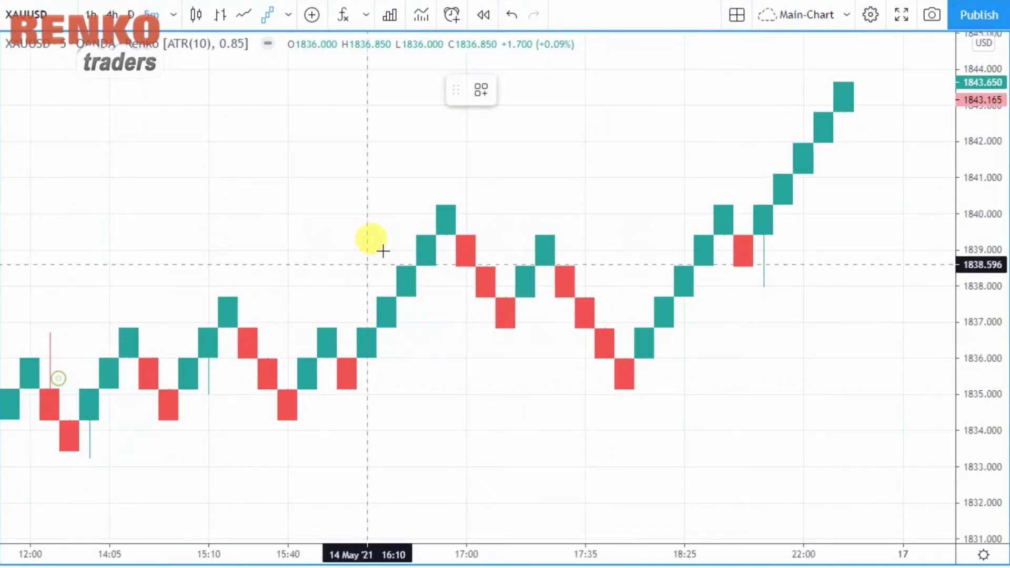
left_click(453, 203)
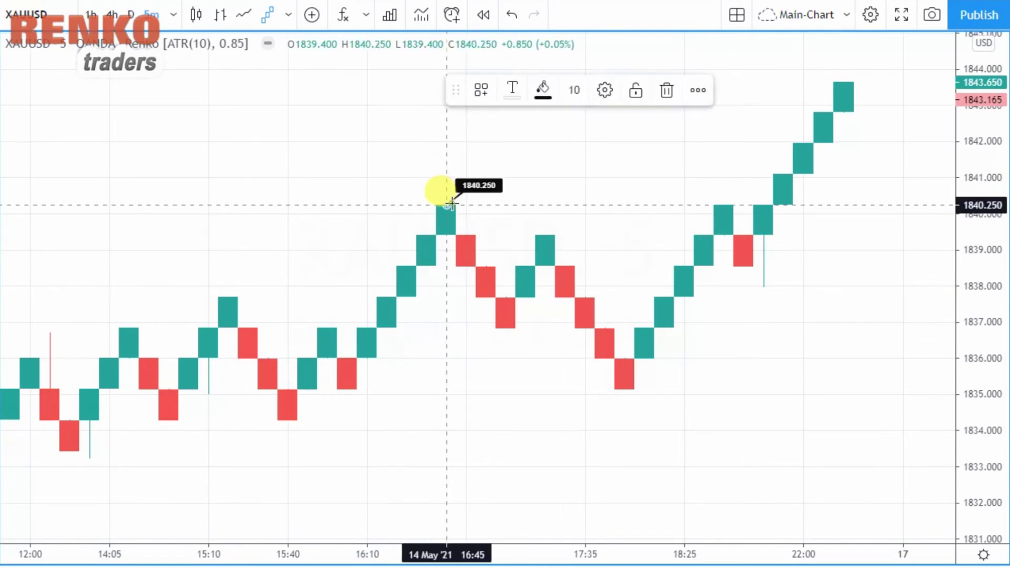
left_click(448, 235)
left_click(450, 415)
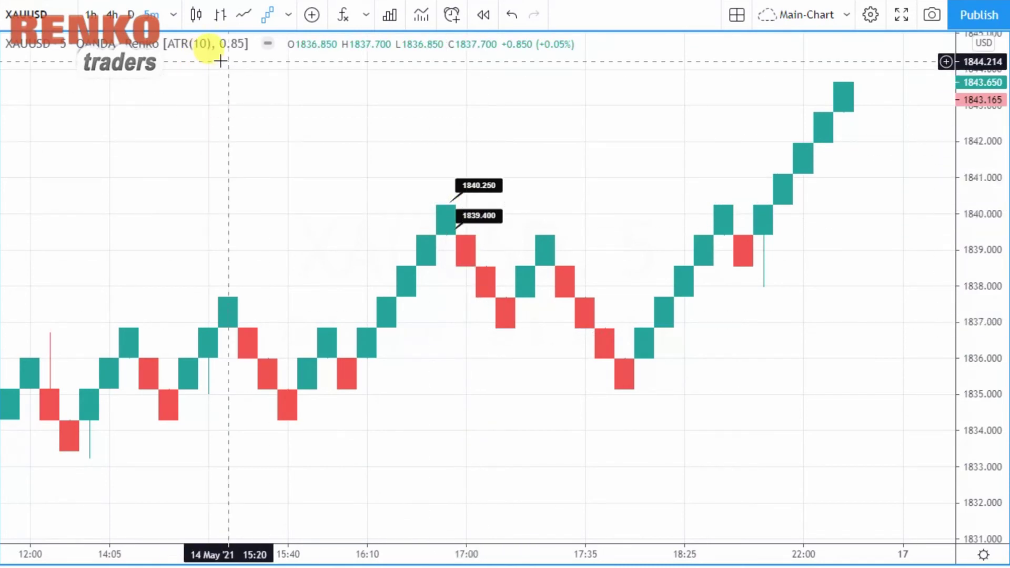
Set the XAUUSD chart's box size assignment method to Traditional with a box size of 1 and apply the settings
right_click(219, 80)
left_click(318, 515)
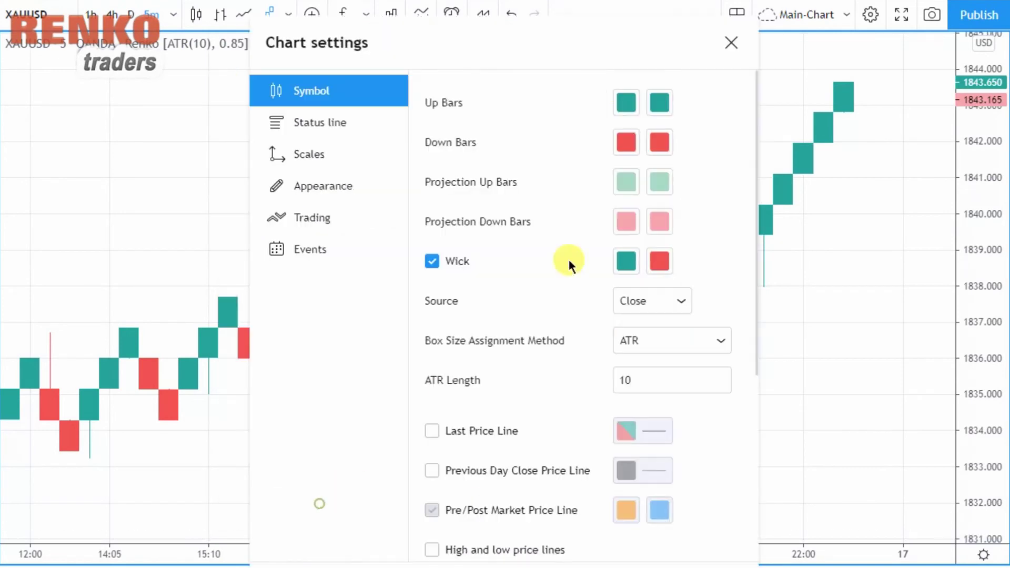
left_click(684, 348)
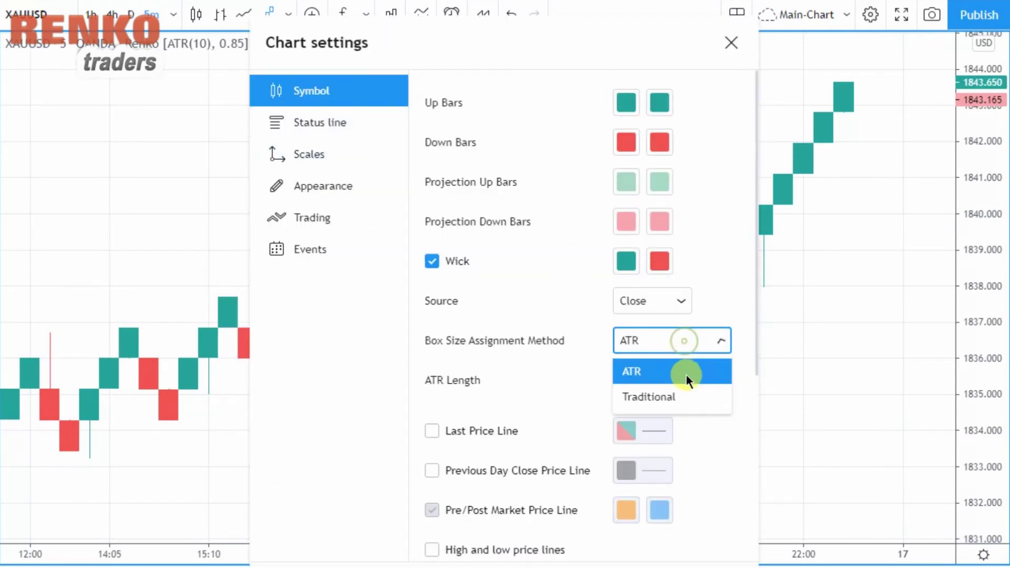
left_click(674, 393)
left_click(654, 379)
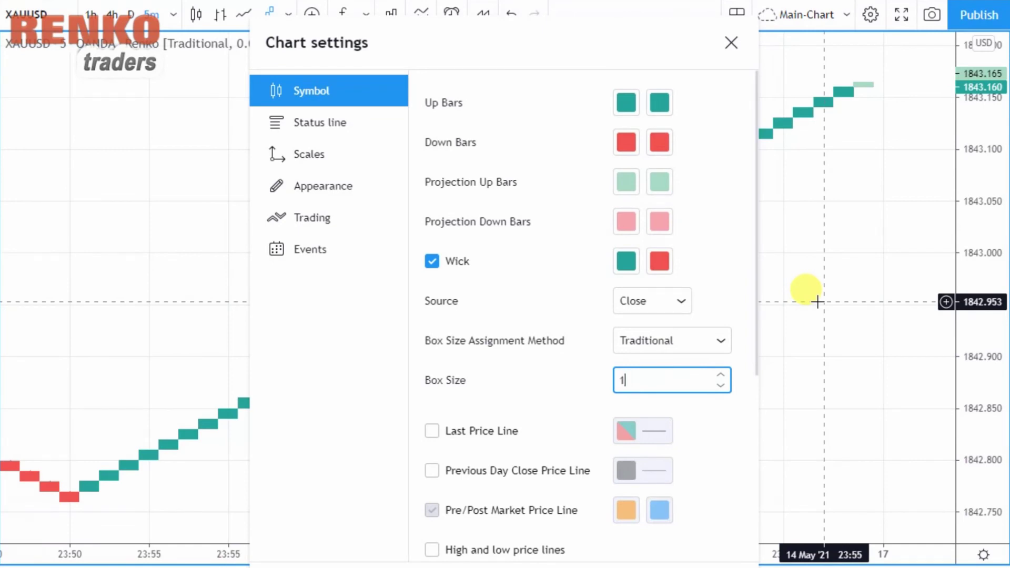
left_click_drag(513, 33, 485, 11)
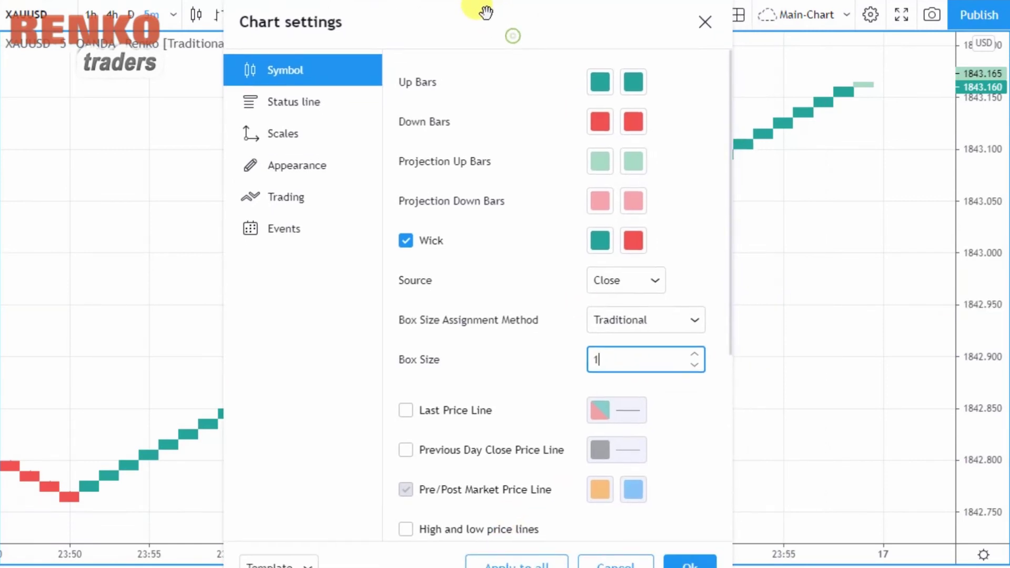
left_click(701, 559)
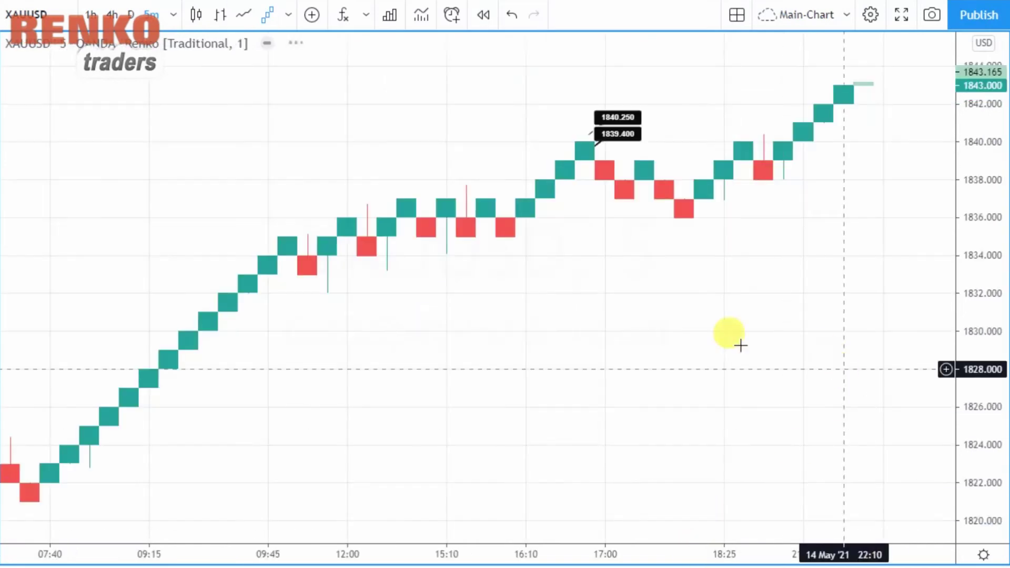
Delete both price labels from the brick at the 16:45 peak
left_click(635, 138)
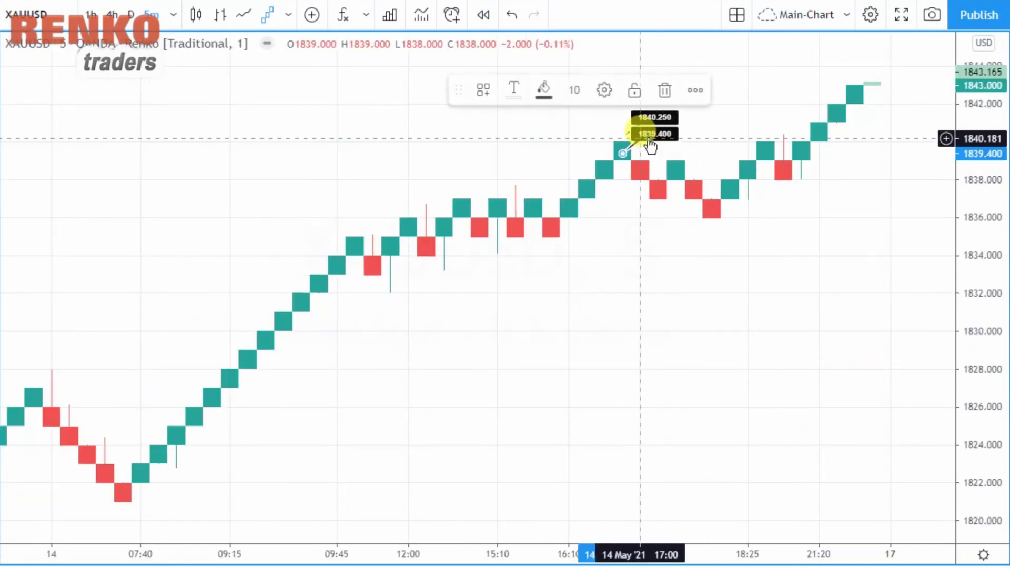
mouse_move(647, 132)
left_mouse_down()
mouse_move(647, 149)
mouse_move(641, 135)
mouse_move(658, 128)
left_mouse_up()
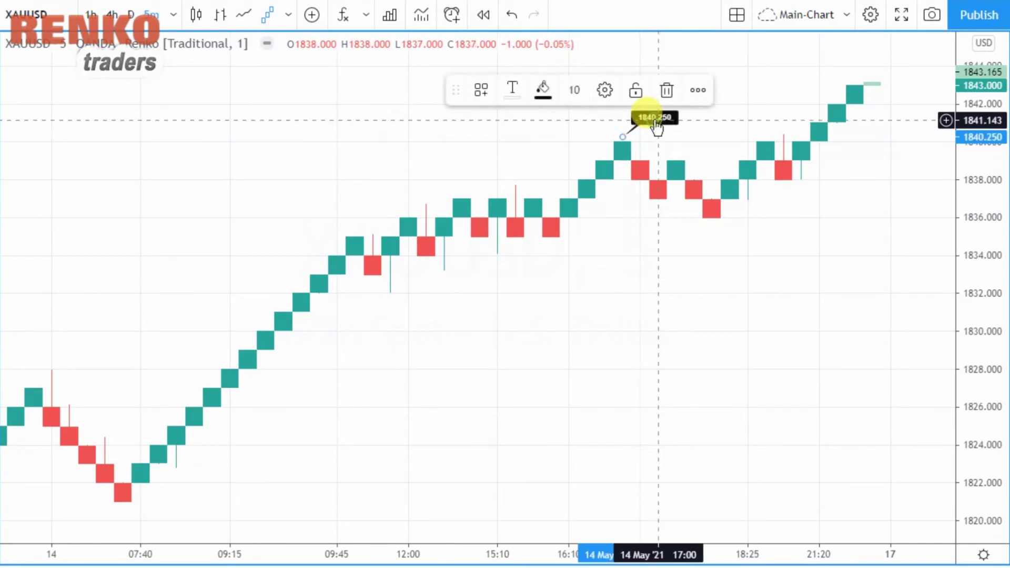
key("Delete")
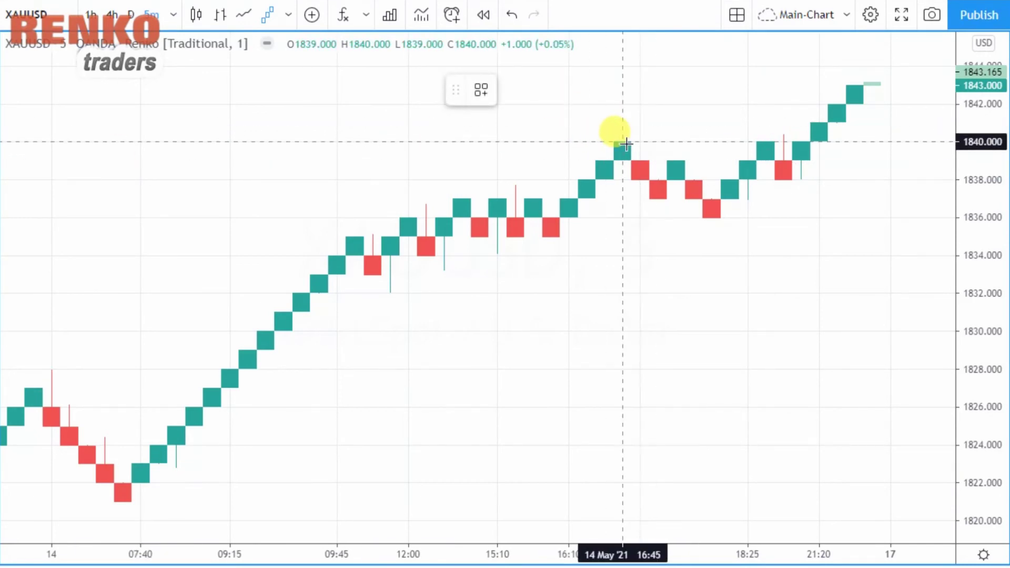
Place price labels at the upper edge (1840.000) and lower edge (1839.000) of the green brick at the 16:45 peak
left_click(626, 154)
left_click(627, 158)
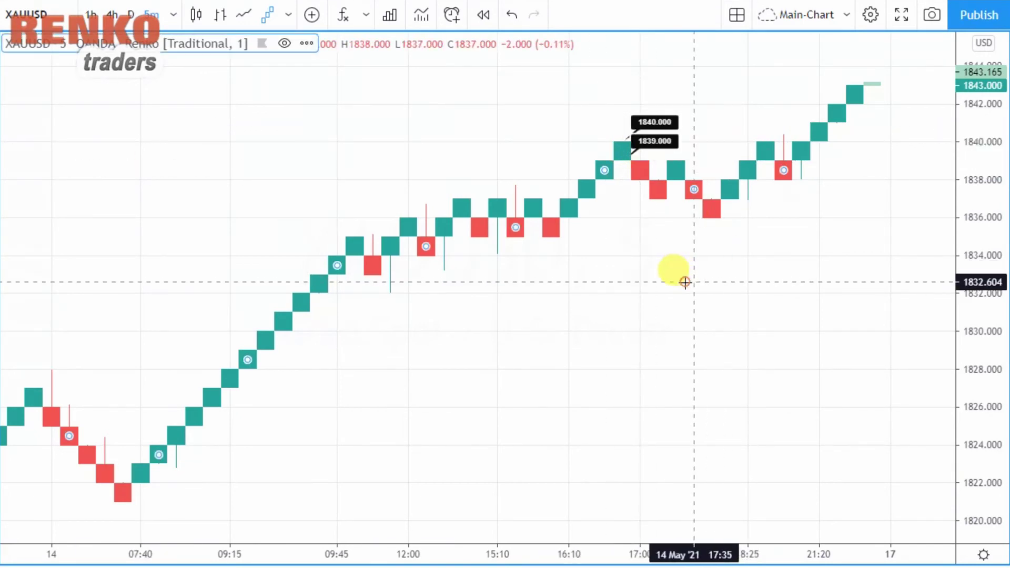
scroll(670, 264, "up", 1)
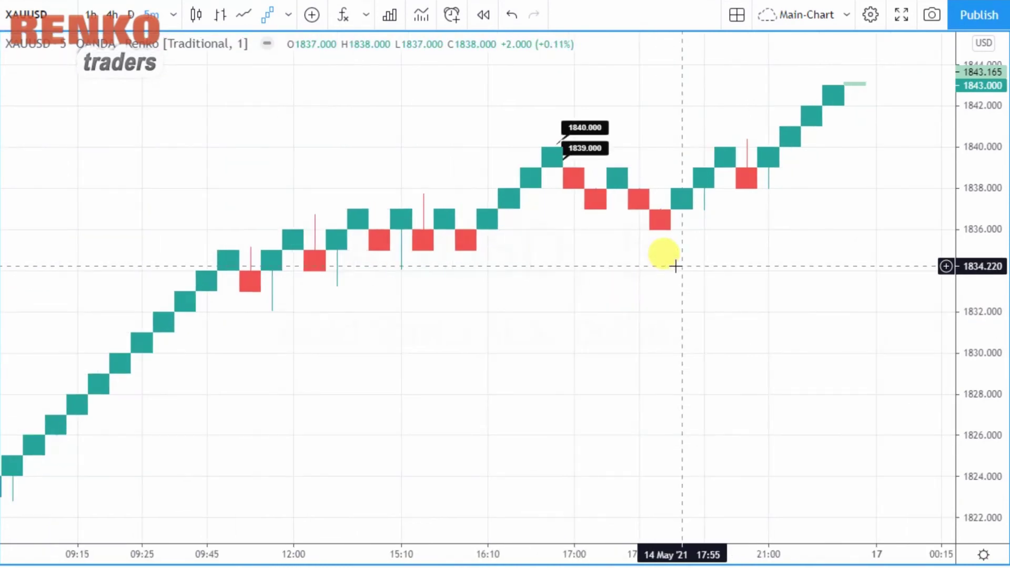
left_click_drag(984, 388, 982, 288)
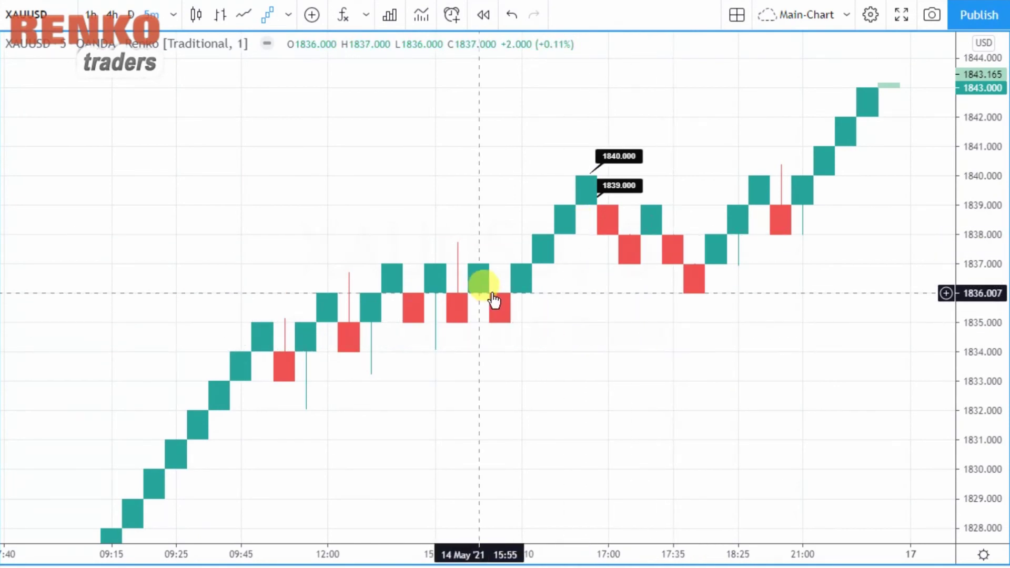
scroll(491, 295, "down", 2)
left_click_drag(611, 295, 647, 295)
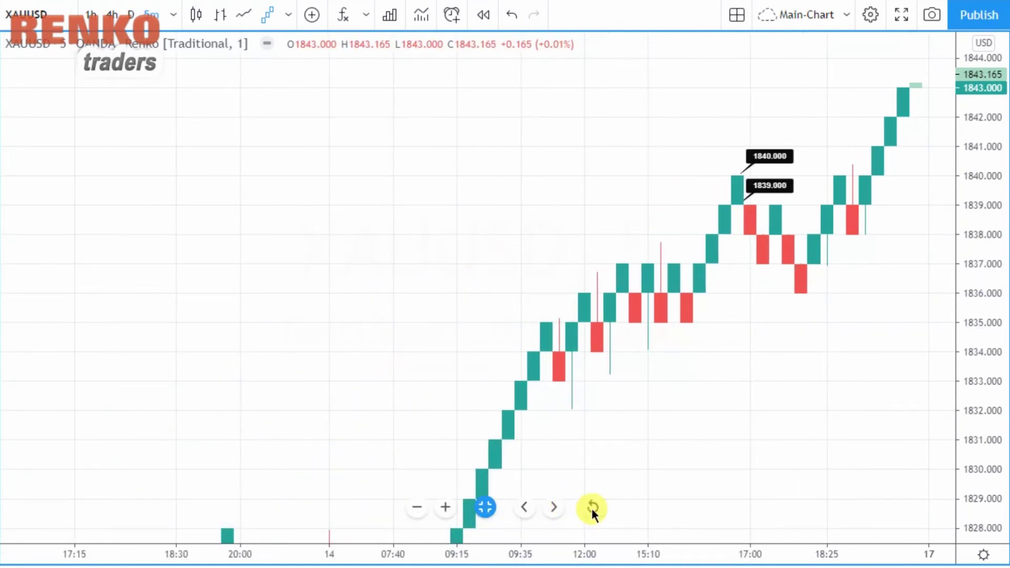
left_click(592, 508)
scroll(712, 275, "right", 4)
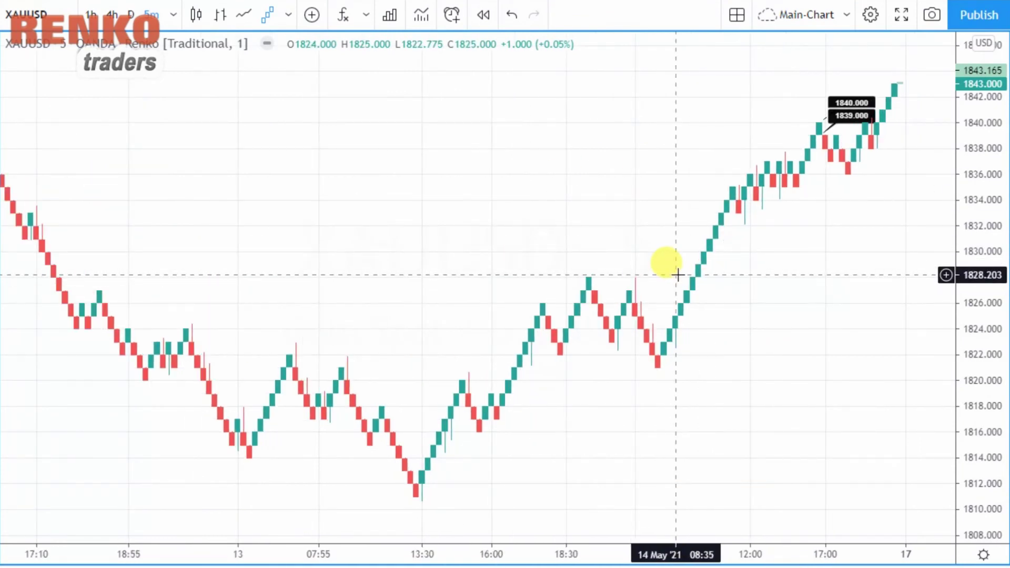
Switch the XAUUSD Renko chart to the 1-hour interval and remove all drawings from it
scroll(671, 268, "up", 5)
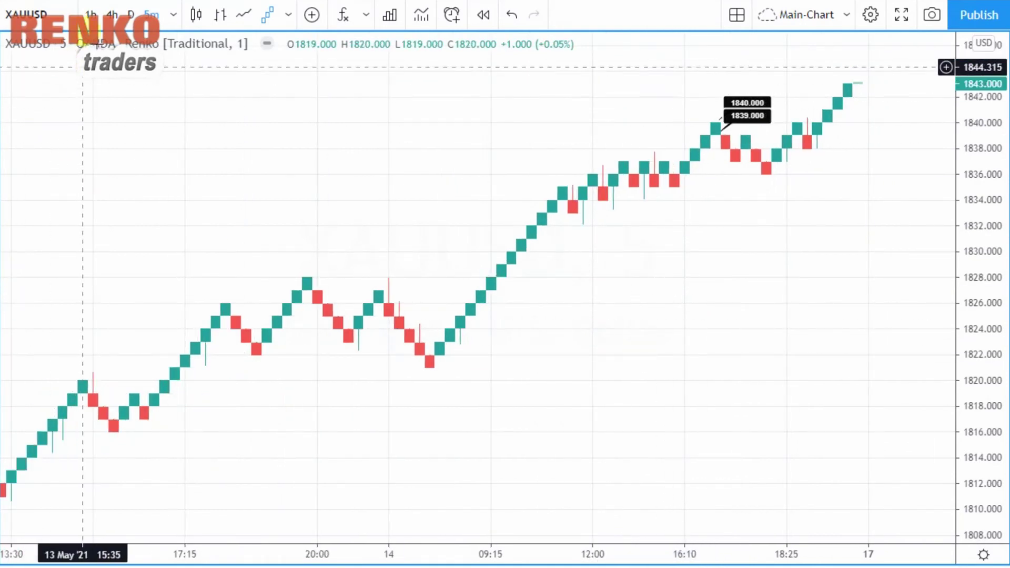
left_click(94, 16)
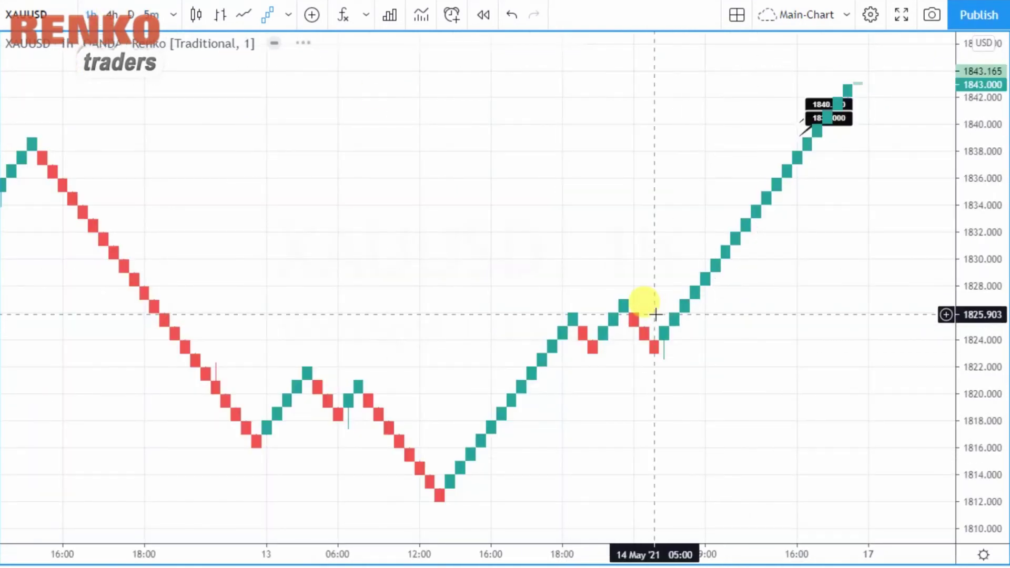
right_click(593, 248)
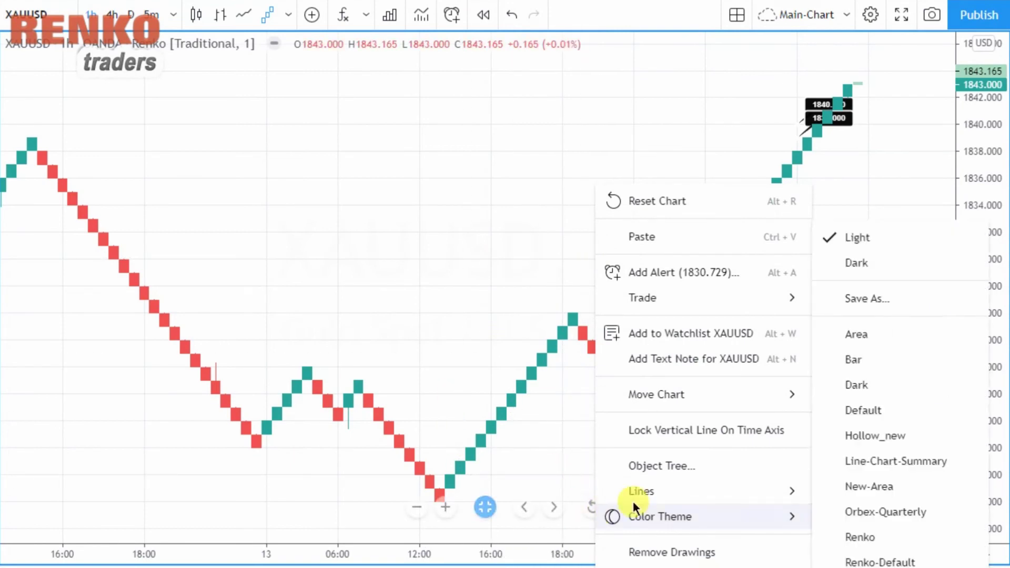
left_click(699, 551)
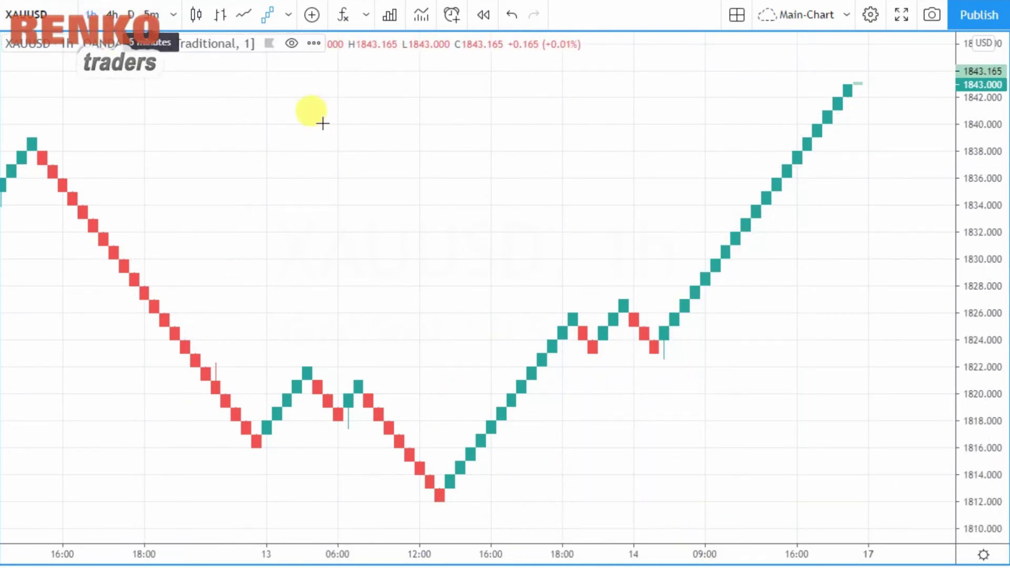
Examine the XAUUSD brick history at 1 hour, and compare it with the 4-hour, daily and 5-minute intervals
left_click_drag(409, 215, 489, 210)
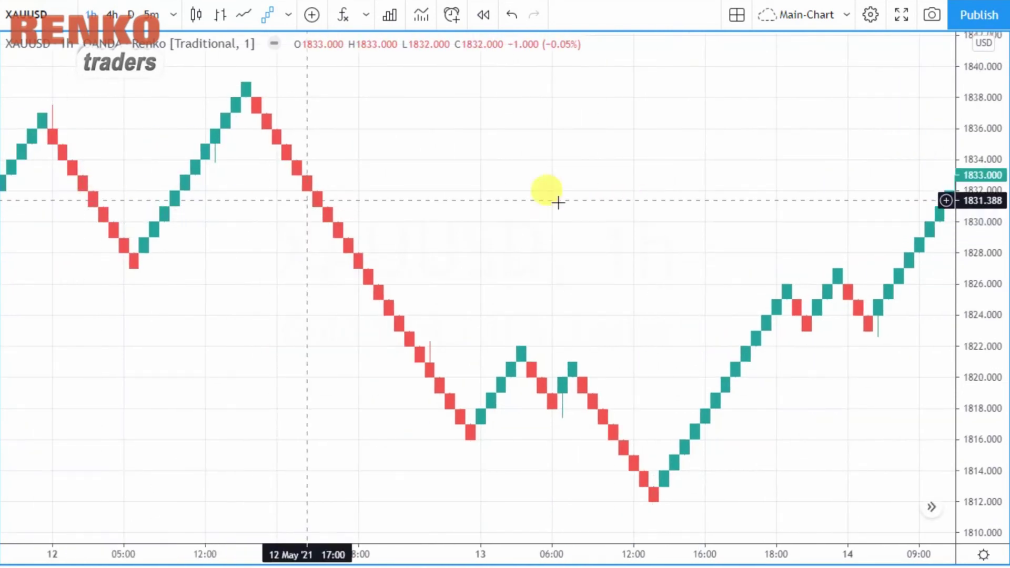
scroll(672, 230, "down", 5)
left_click_drag(692, 254, 589, 300)
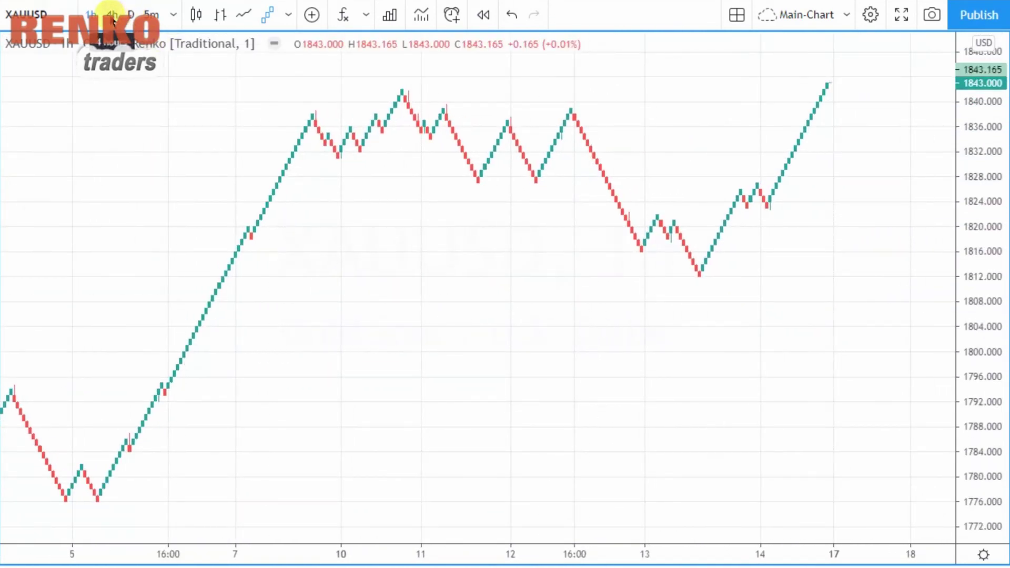
left_click_drag(422, 292, 458, 284)
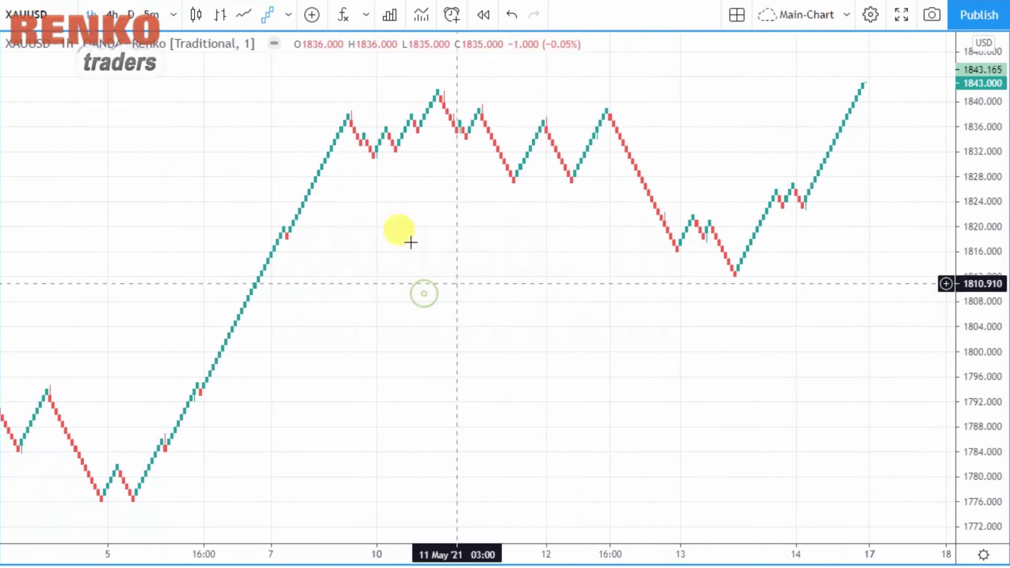
left_click(112, 16)
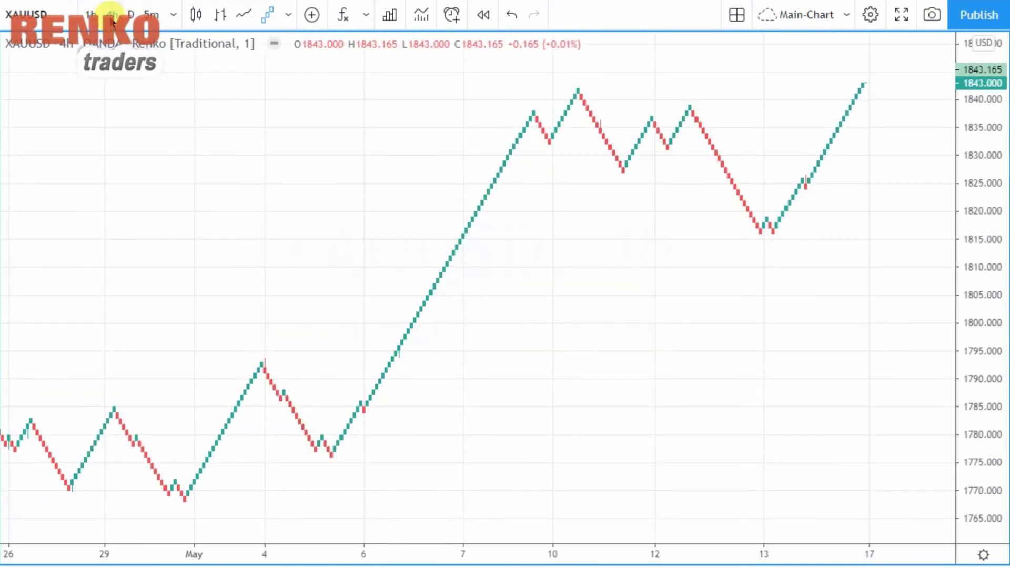
left_click(133, 17)
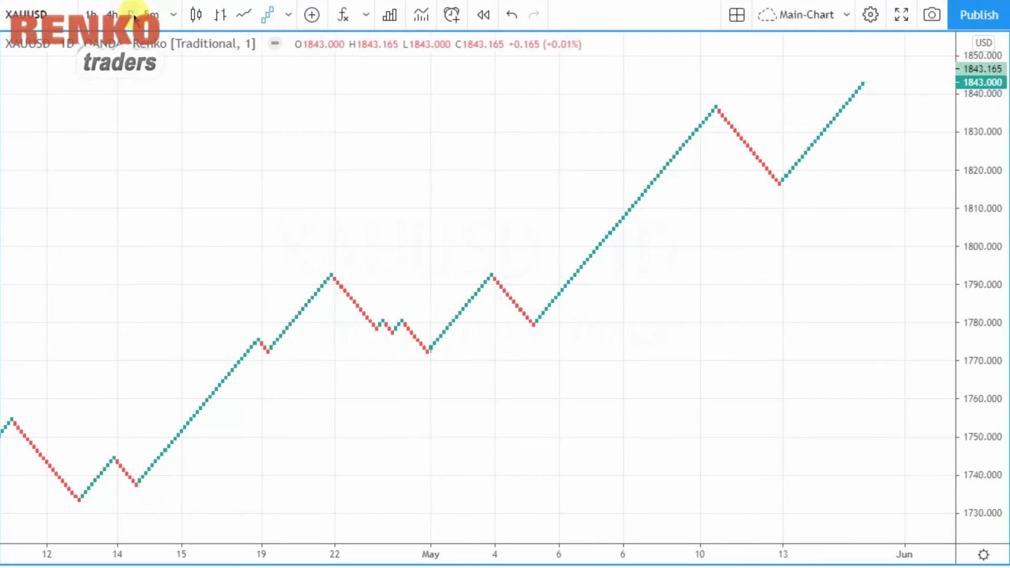
left_click(154, 15)
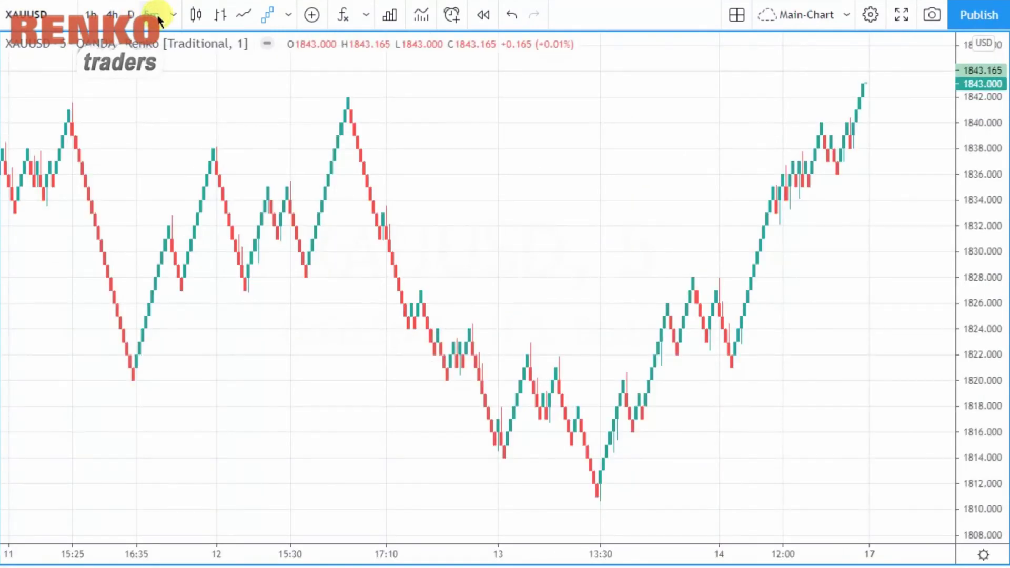
Compare the 1-hour, 4-hour and daily Renko charts of XAUUSD once more, returning to the 5-minute interval to examine its bricks
left_click(87, 14)
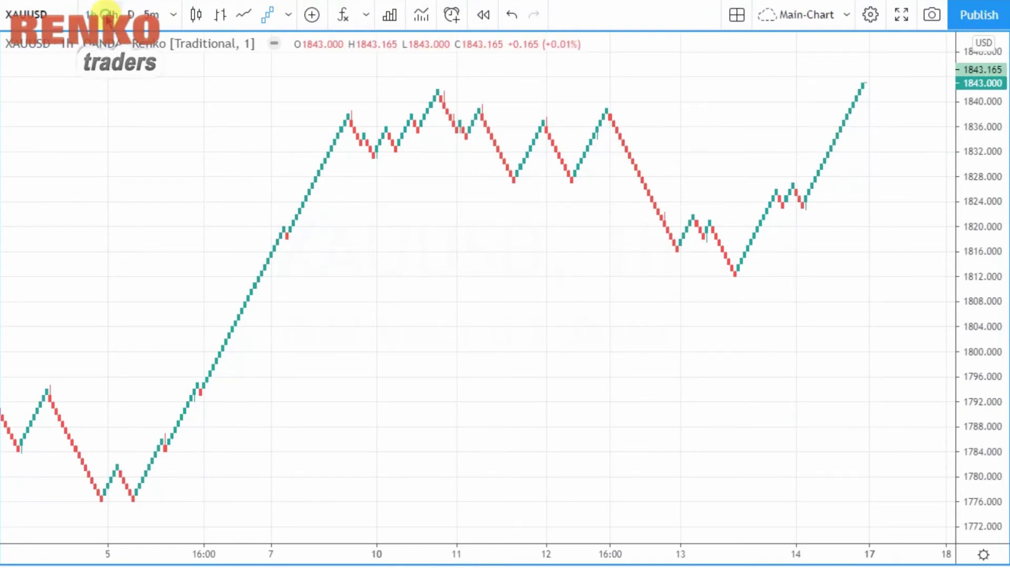
left_click(108, 14)
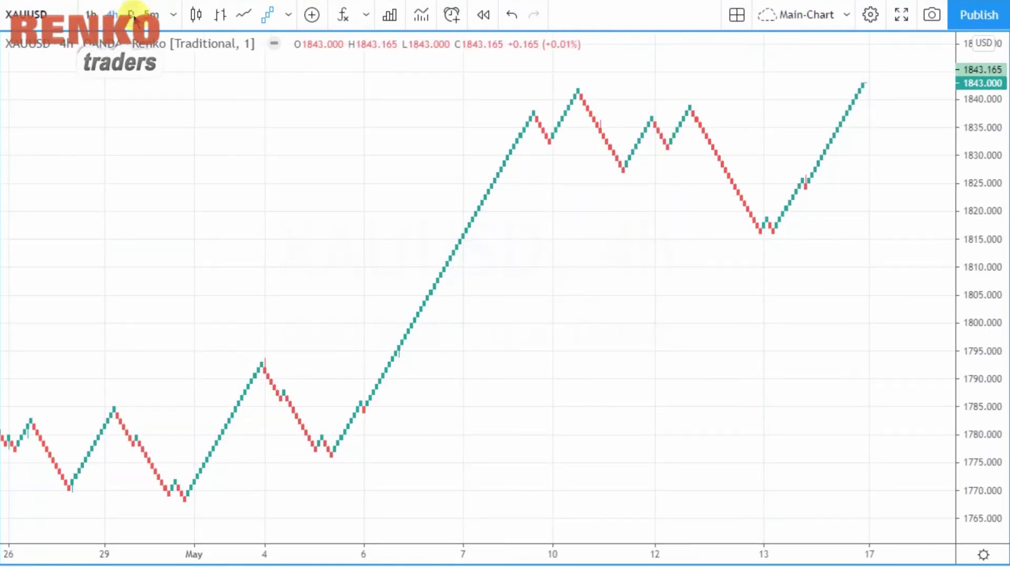
left_click(131, 14)
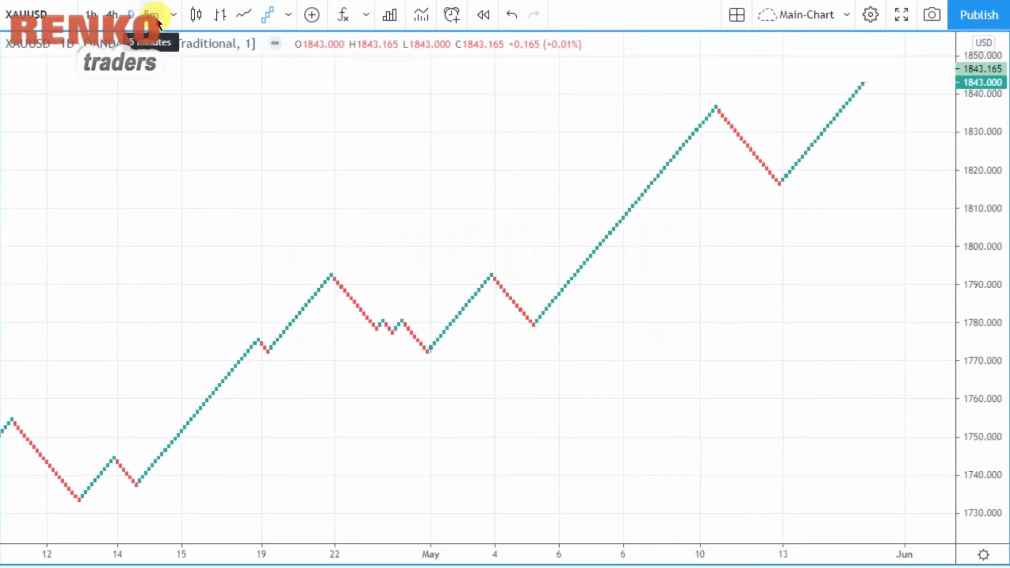
left_click(156, 18)
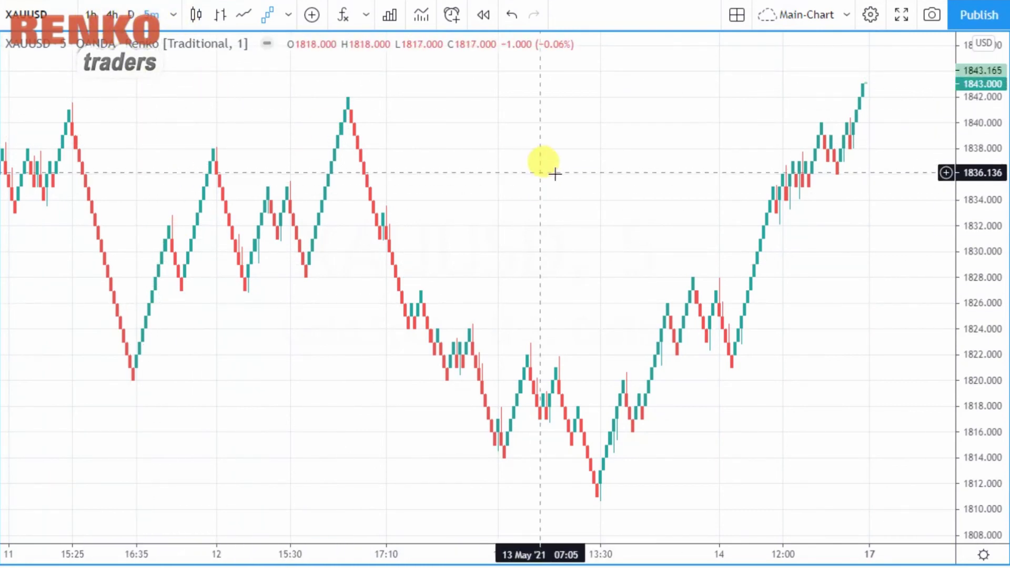
scroll(591, 194, "up", 5)
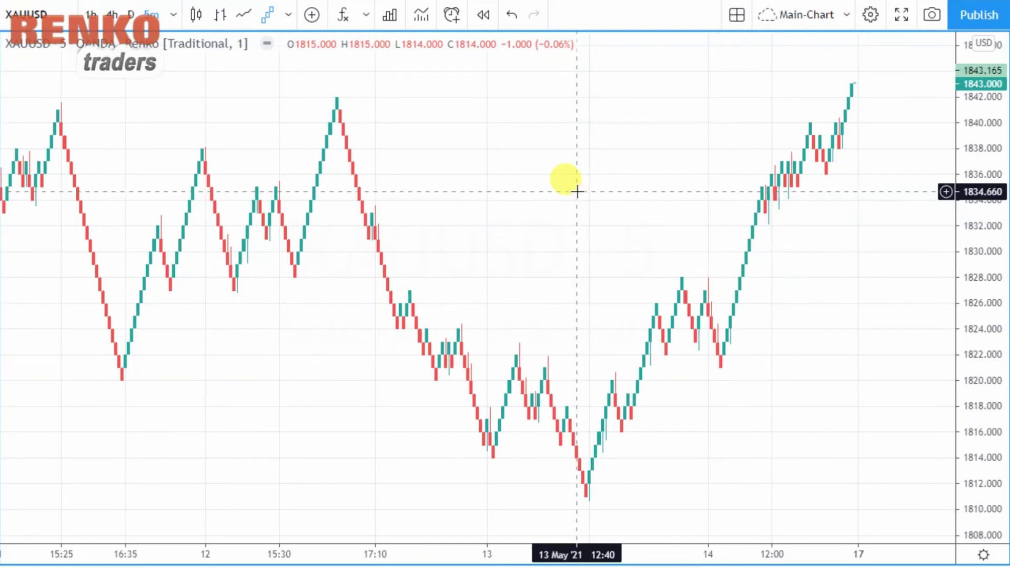
scroll(577, 191, "up", 2)
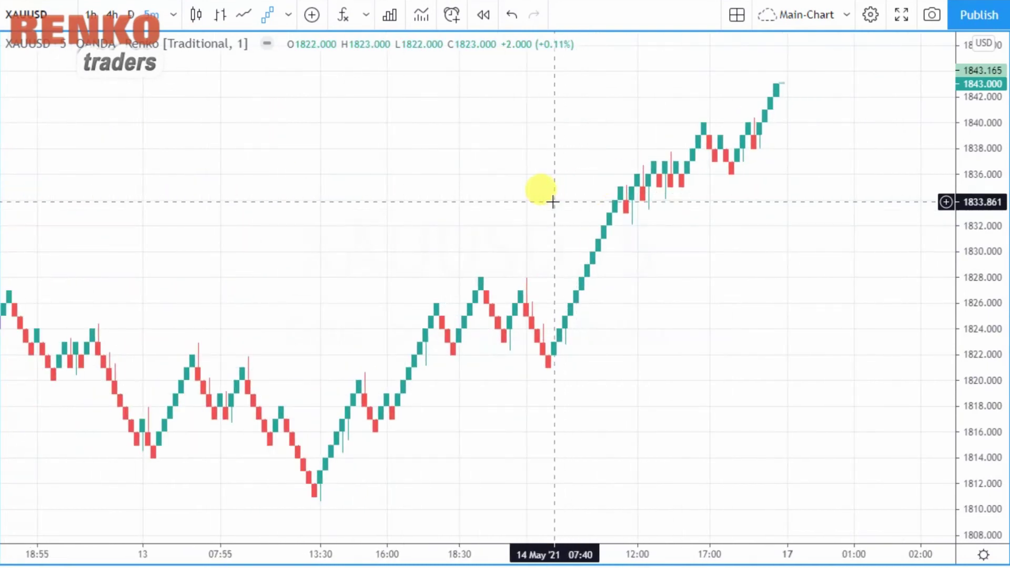
left_click_drag(526, 198, 734, 199)
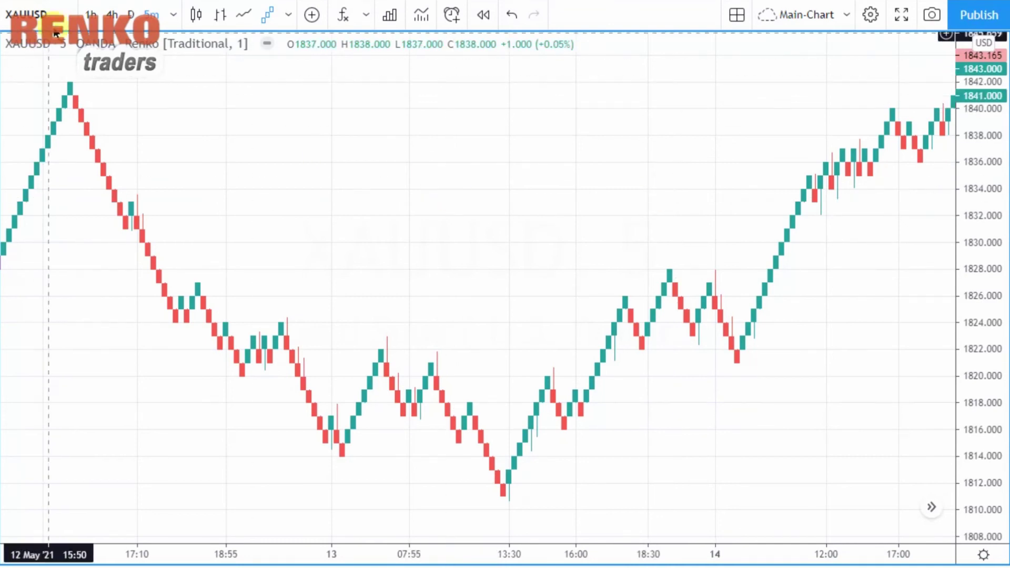
Find Facebook Inc (FB) on NASDAQ among the stock symbols and load it in the chart
left_click(37, 15)
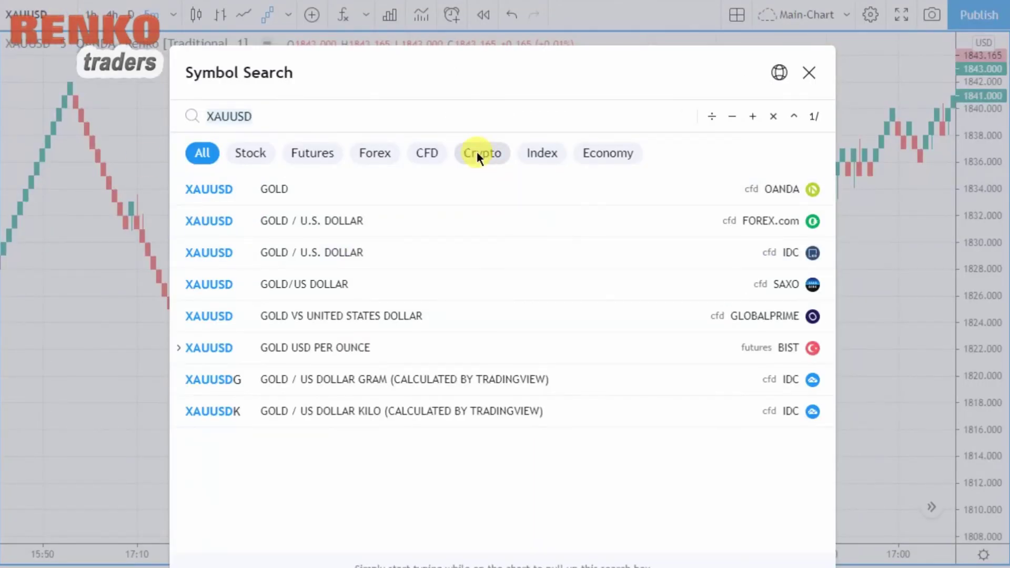
left_click(251, 153)
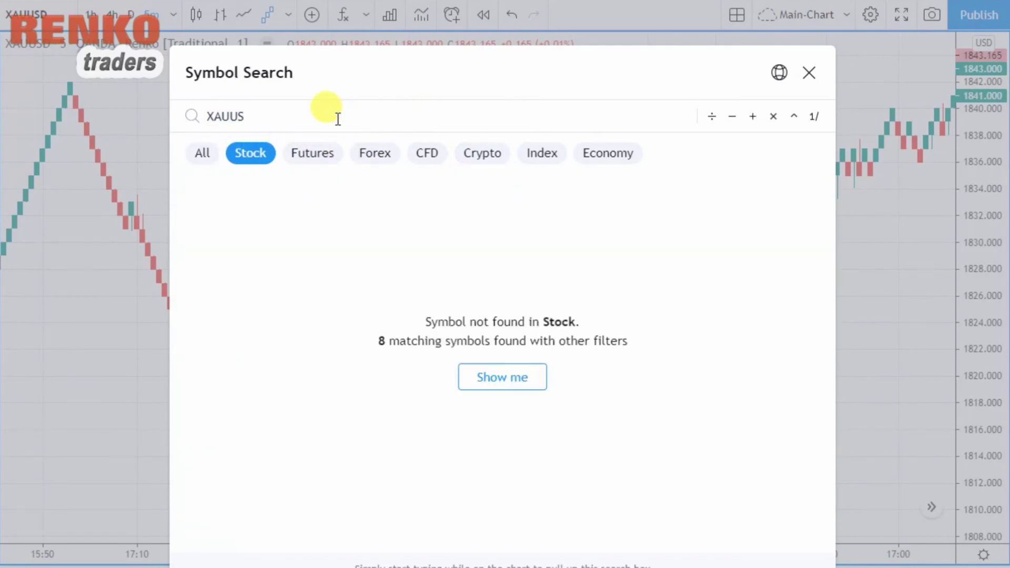
key("BackSpace")
key("BackSpace")
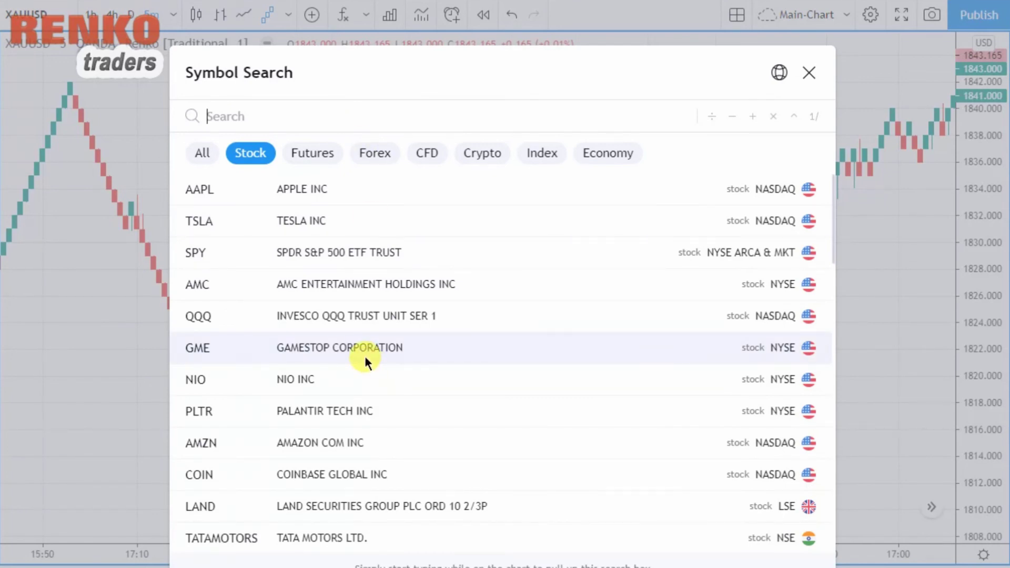
scroll(365, 356, "down", 3)
scroll(365, 356, "down", 5)
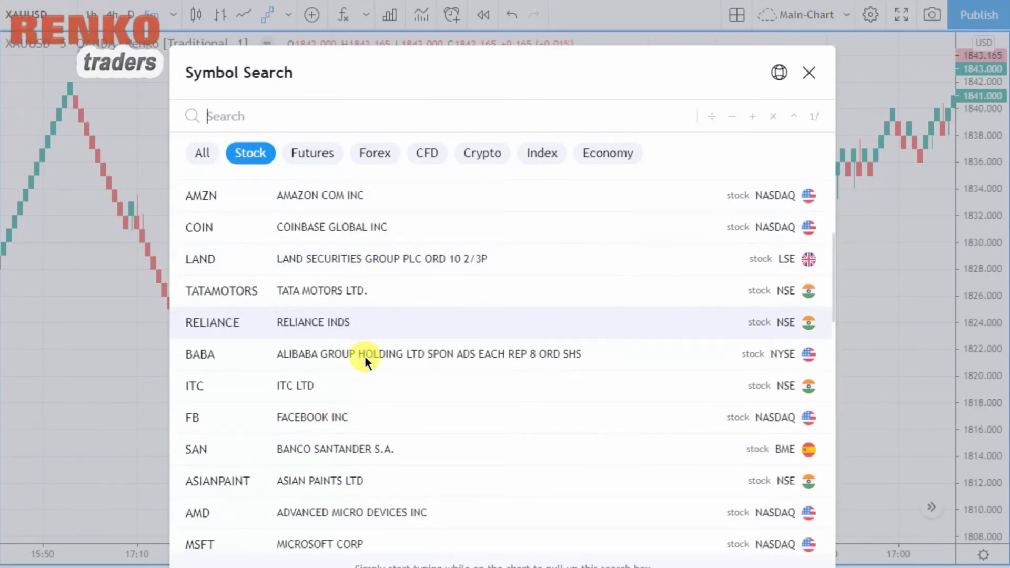
left_click(254, 272)
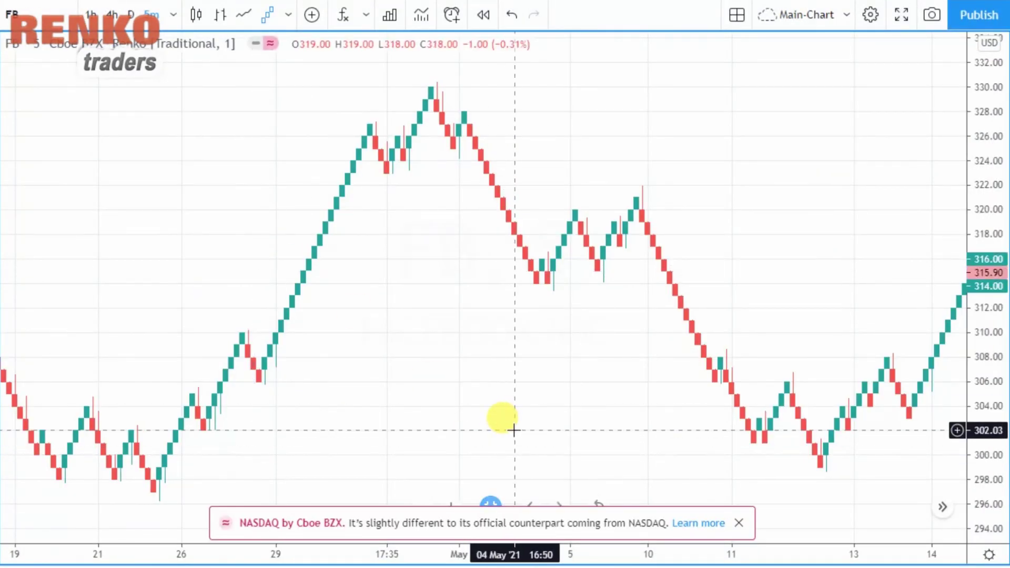
Set the box size assignment method of the FB Renko chart to ATR with a length of 10 and close the settings
scroll(442, 385, "up", 1)
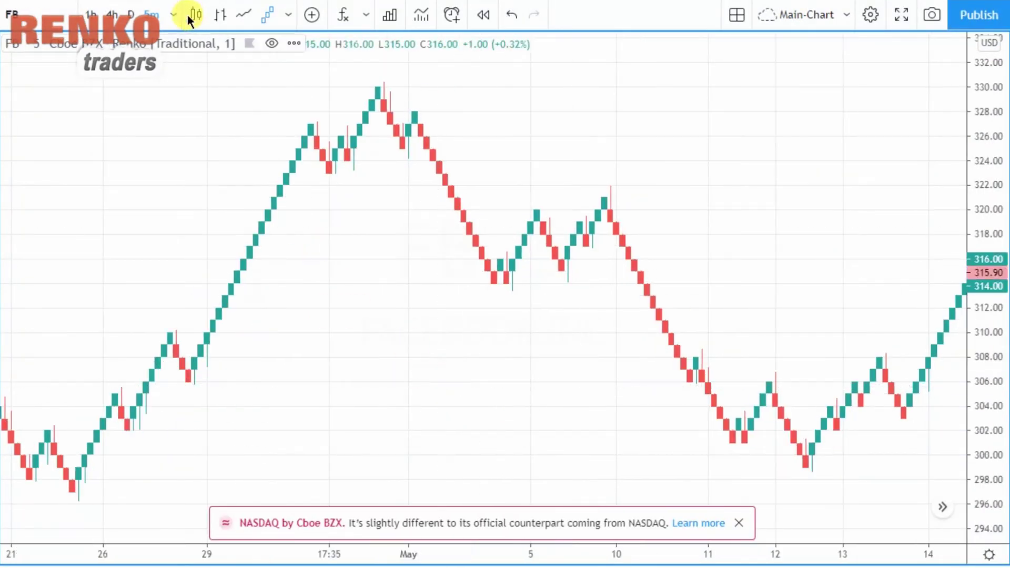
right_click(179, 43)
left_click(318, 290)
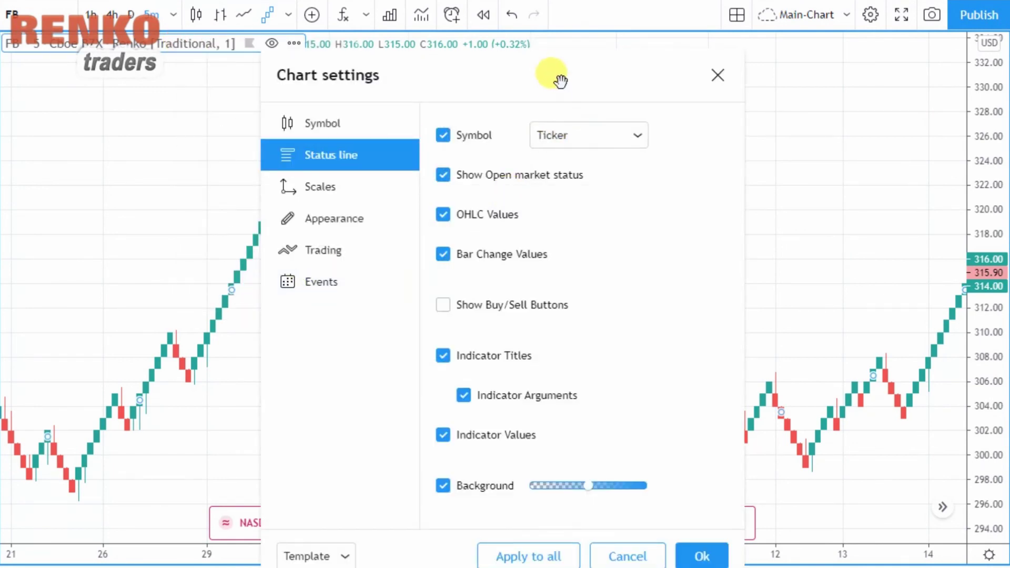
left_click_drag(561, 80, 563, 47)
left_click(362, 109)
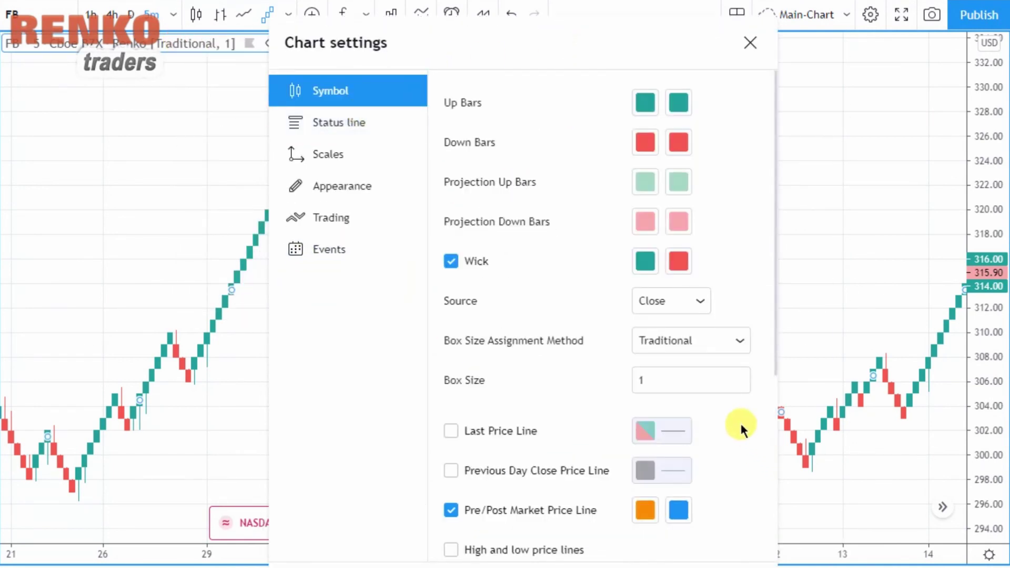
left_click(706, 341)
left_click(705, 369)
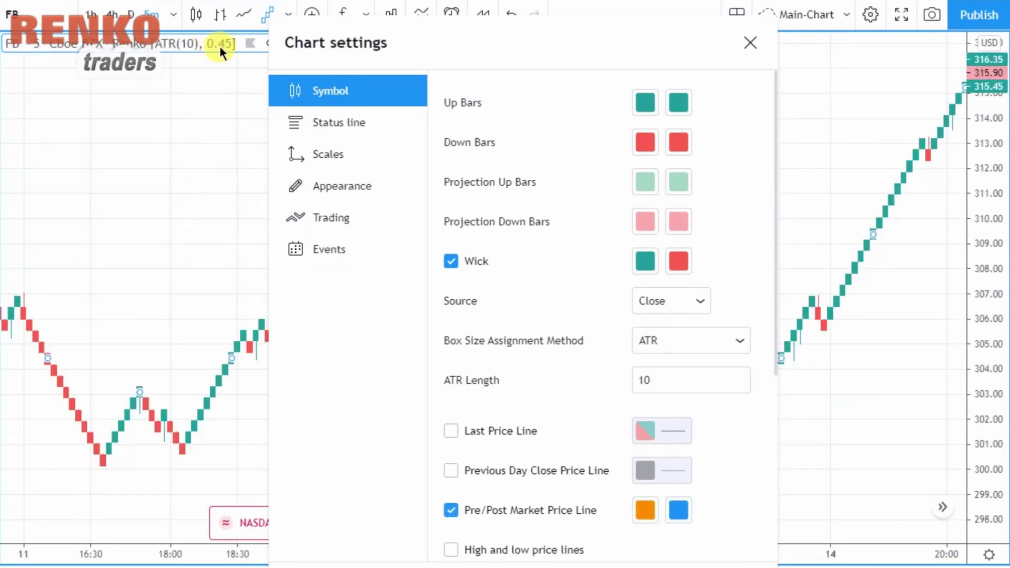
left_click(751, 42)
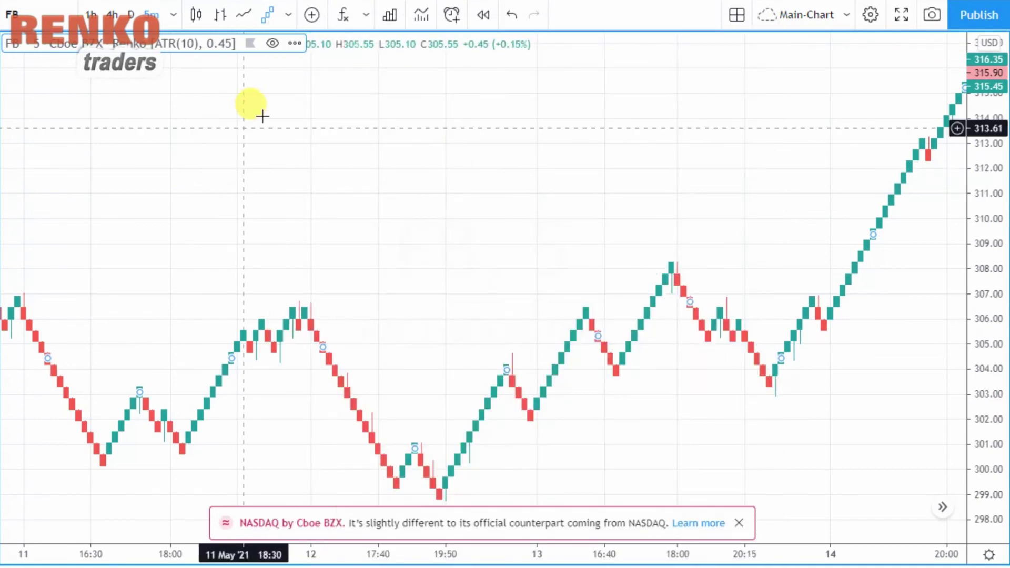
Switch the FB Renko chart's box size assignment method to Traditional with a box size of 1 and apply the settings
left_click(293, 47)
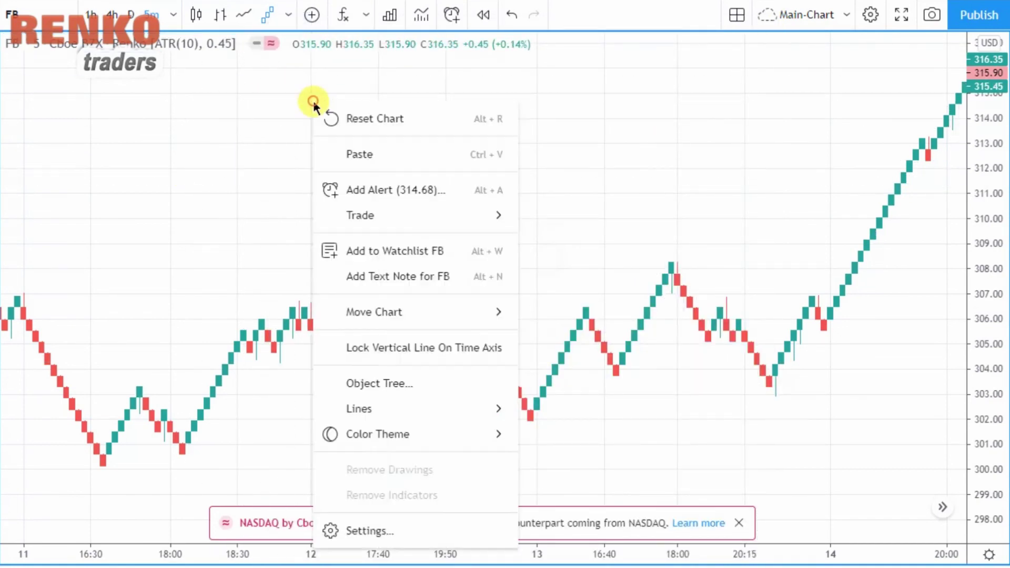
left_click(401, 527)
left_click(653, 348)
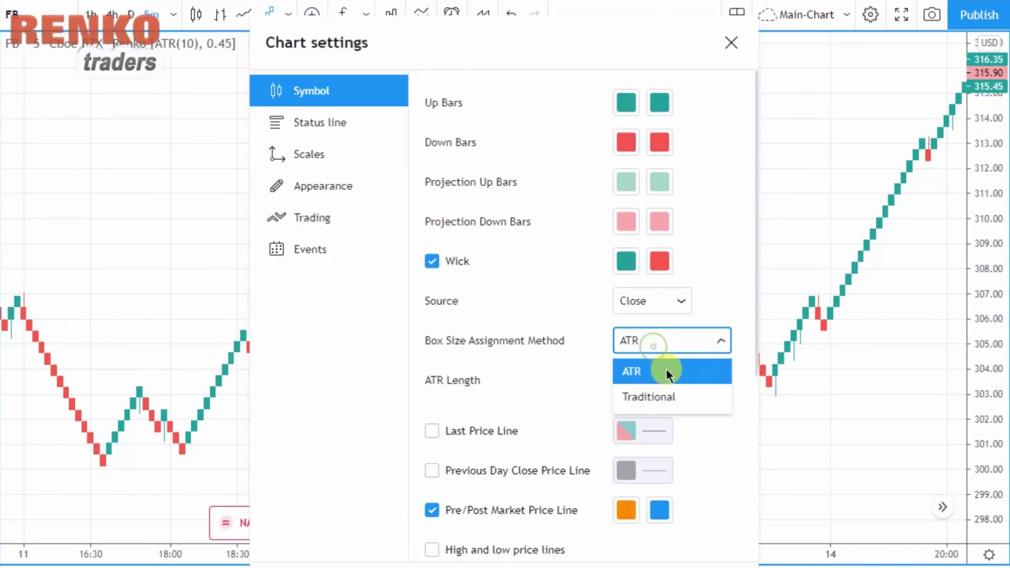
left_click(661, 398)
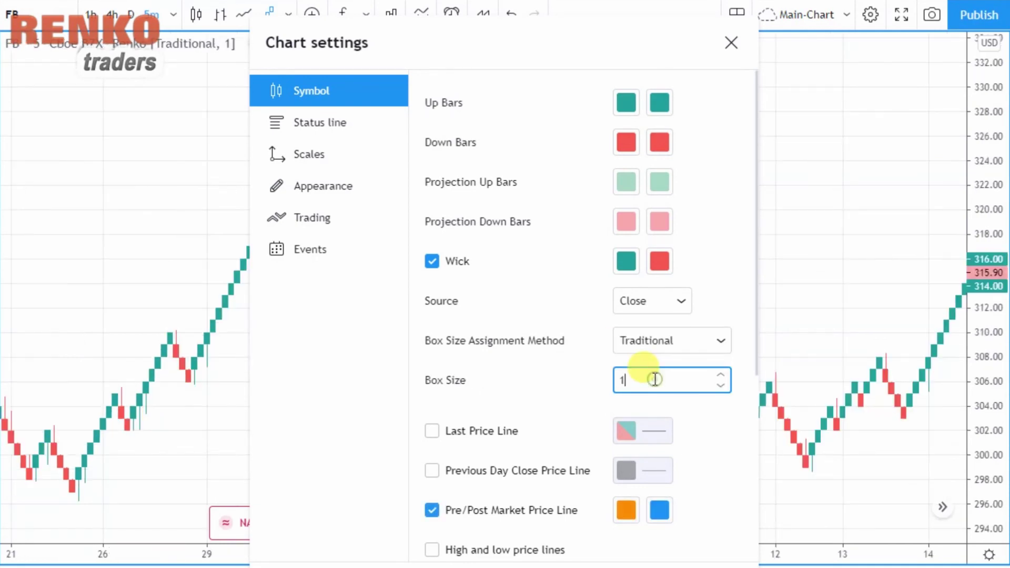
left_click_drag(537, 54, 535, 30)
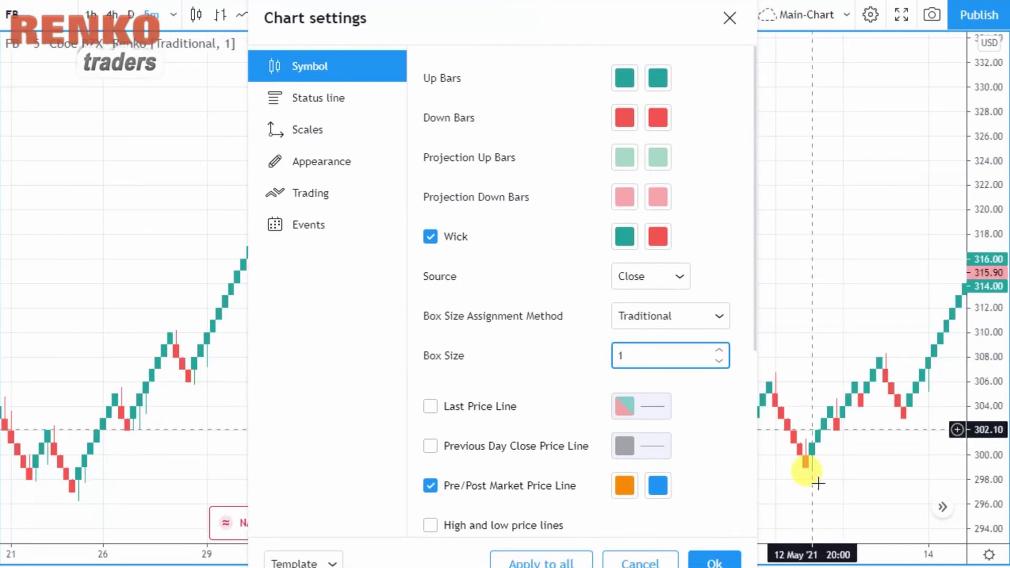
left_click(713, 555)
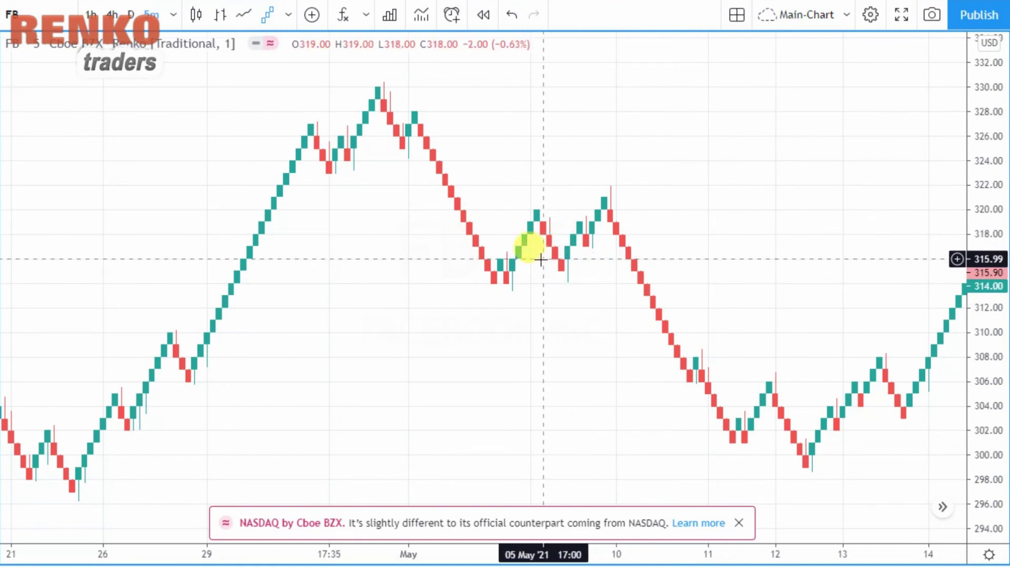
Mark the top and bottom of the green brick at the 5 May peak with price labels at 320.00 and 319.00, and remove both labels
scroll(513, 382, "up", 5)
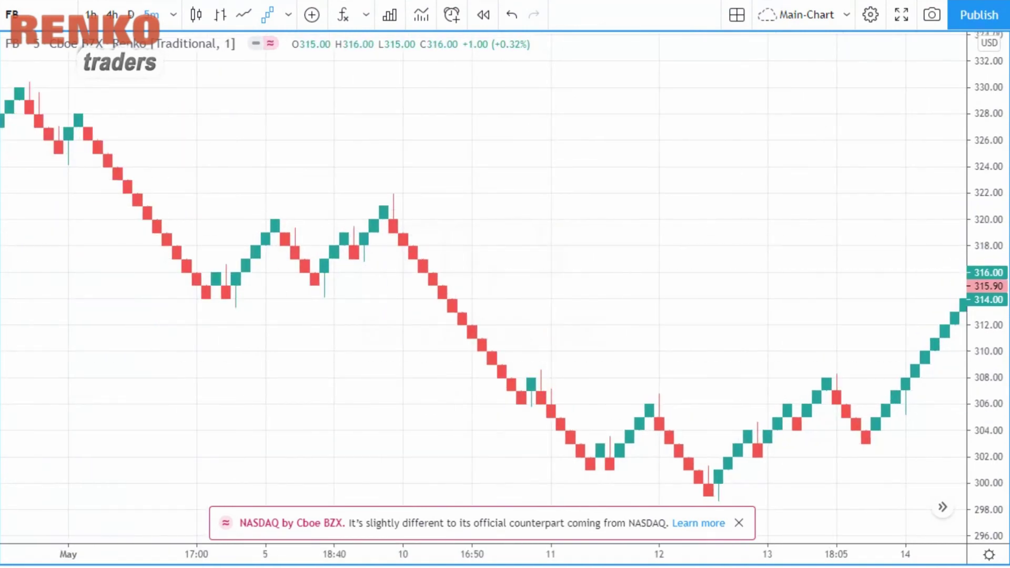
left_click(284, 236)
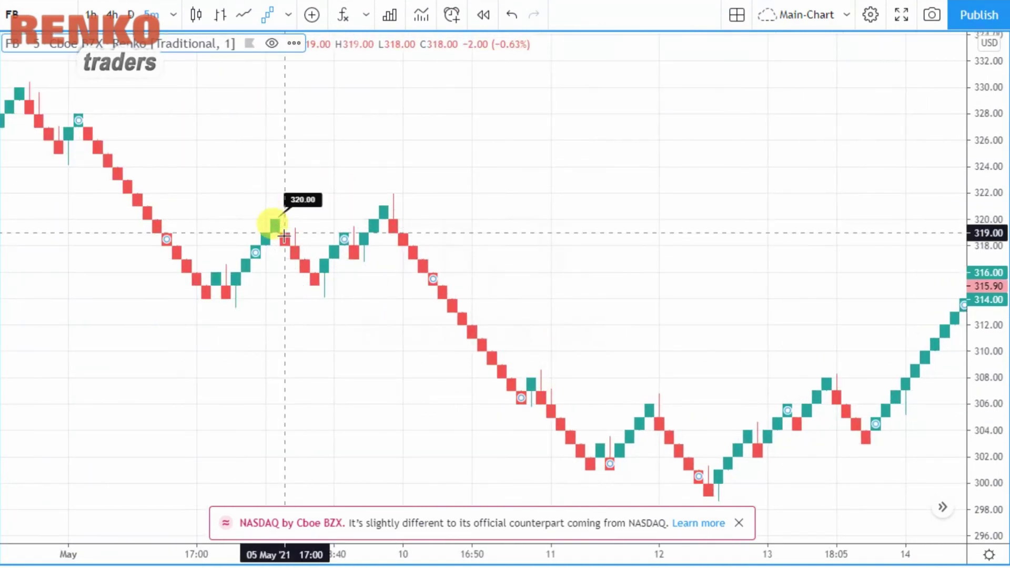
left_click(278, 232)
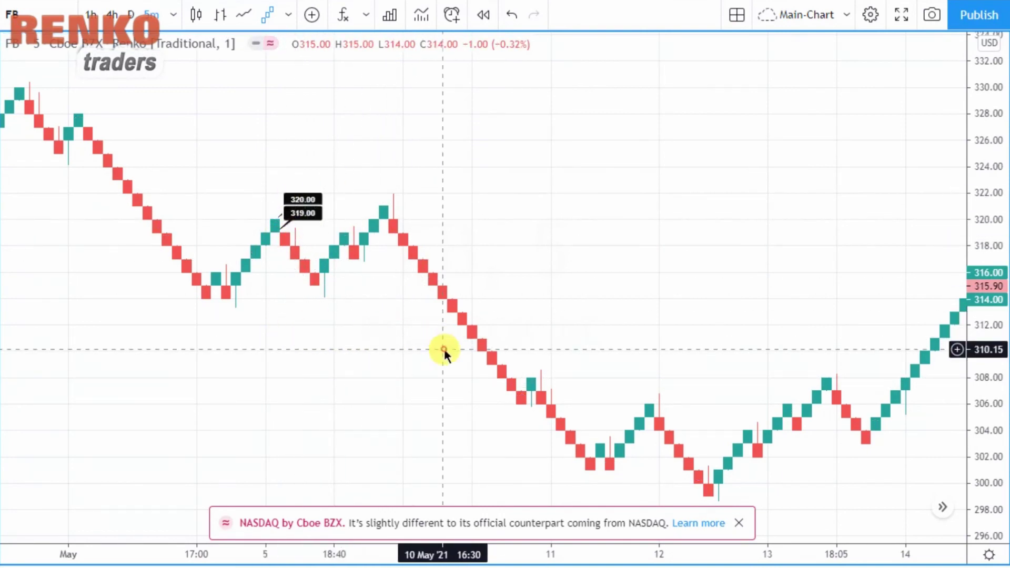
right_click(443, 352)
left_click(526, 547)
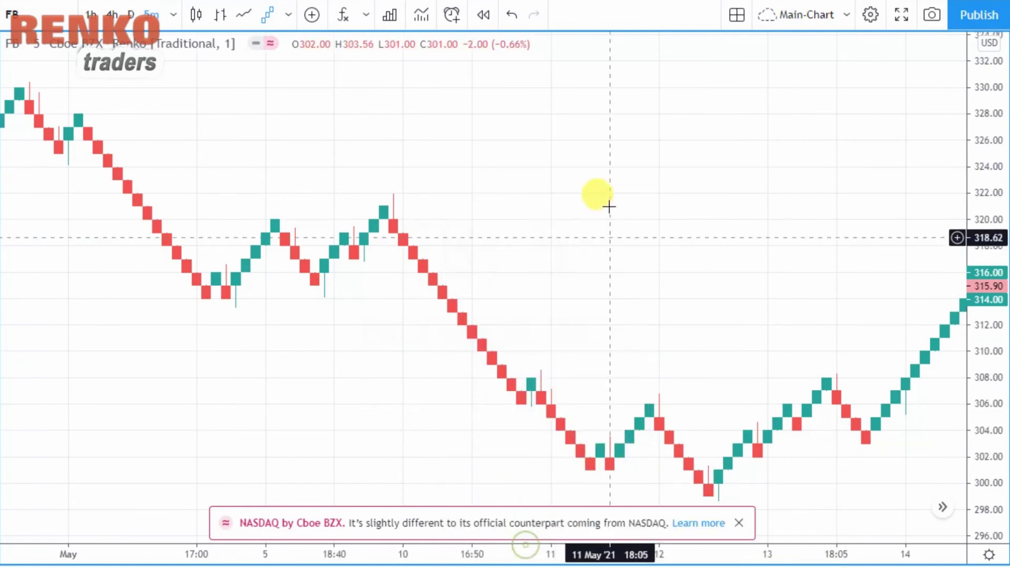
scroll(610, 210, "down", 3)
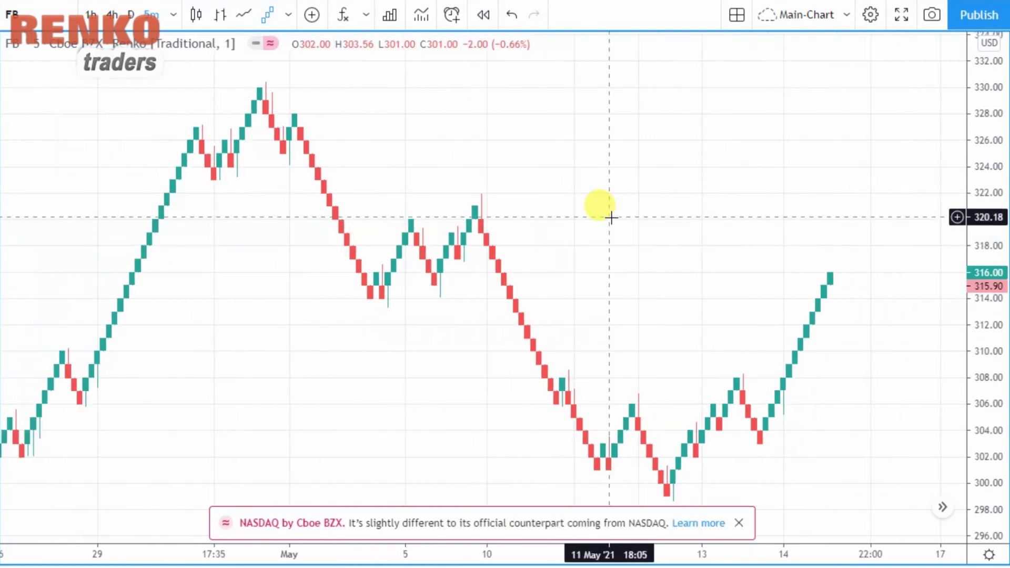
left_click_drag(365, 355, 536, 276)
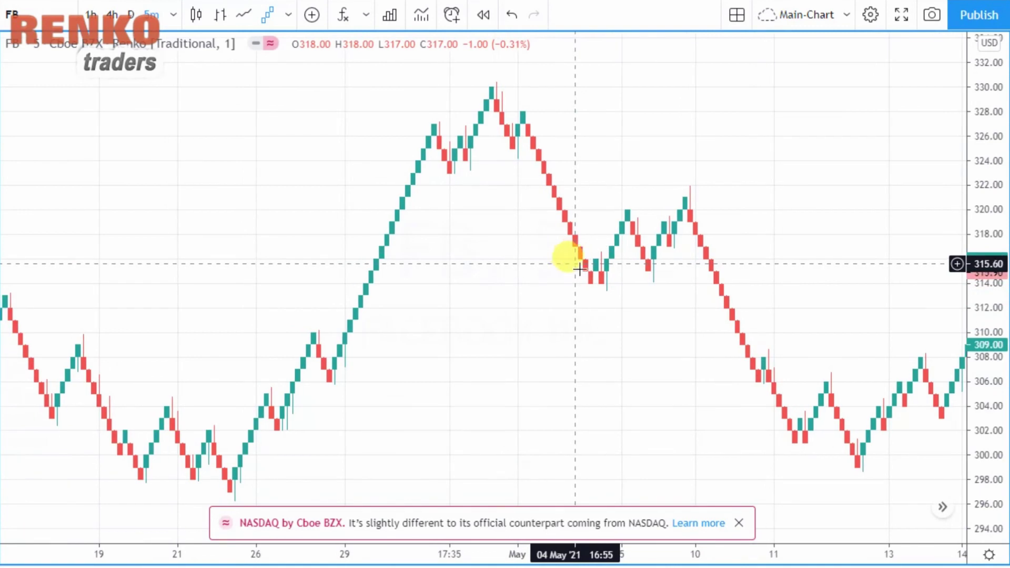
left_click_drag(974, 156, 970, 232)
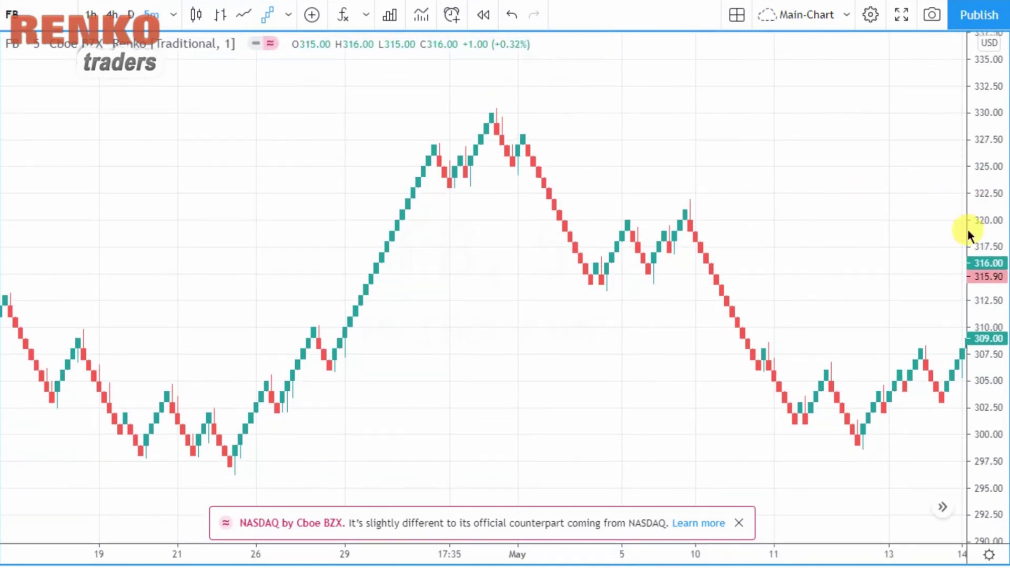